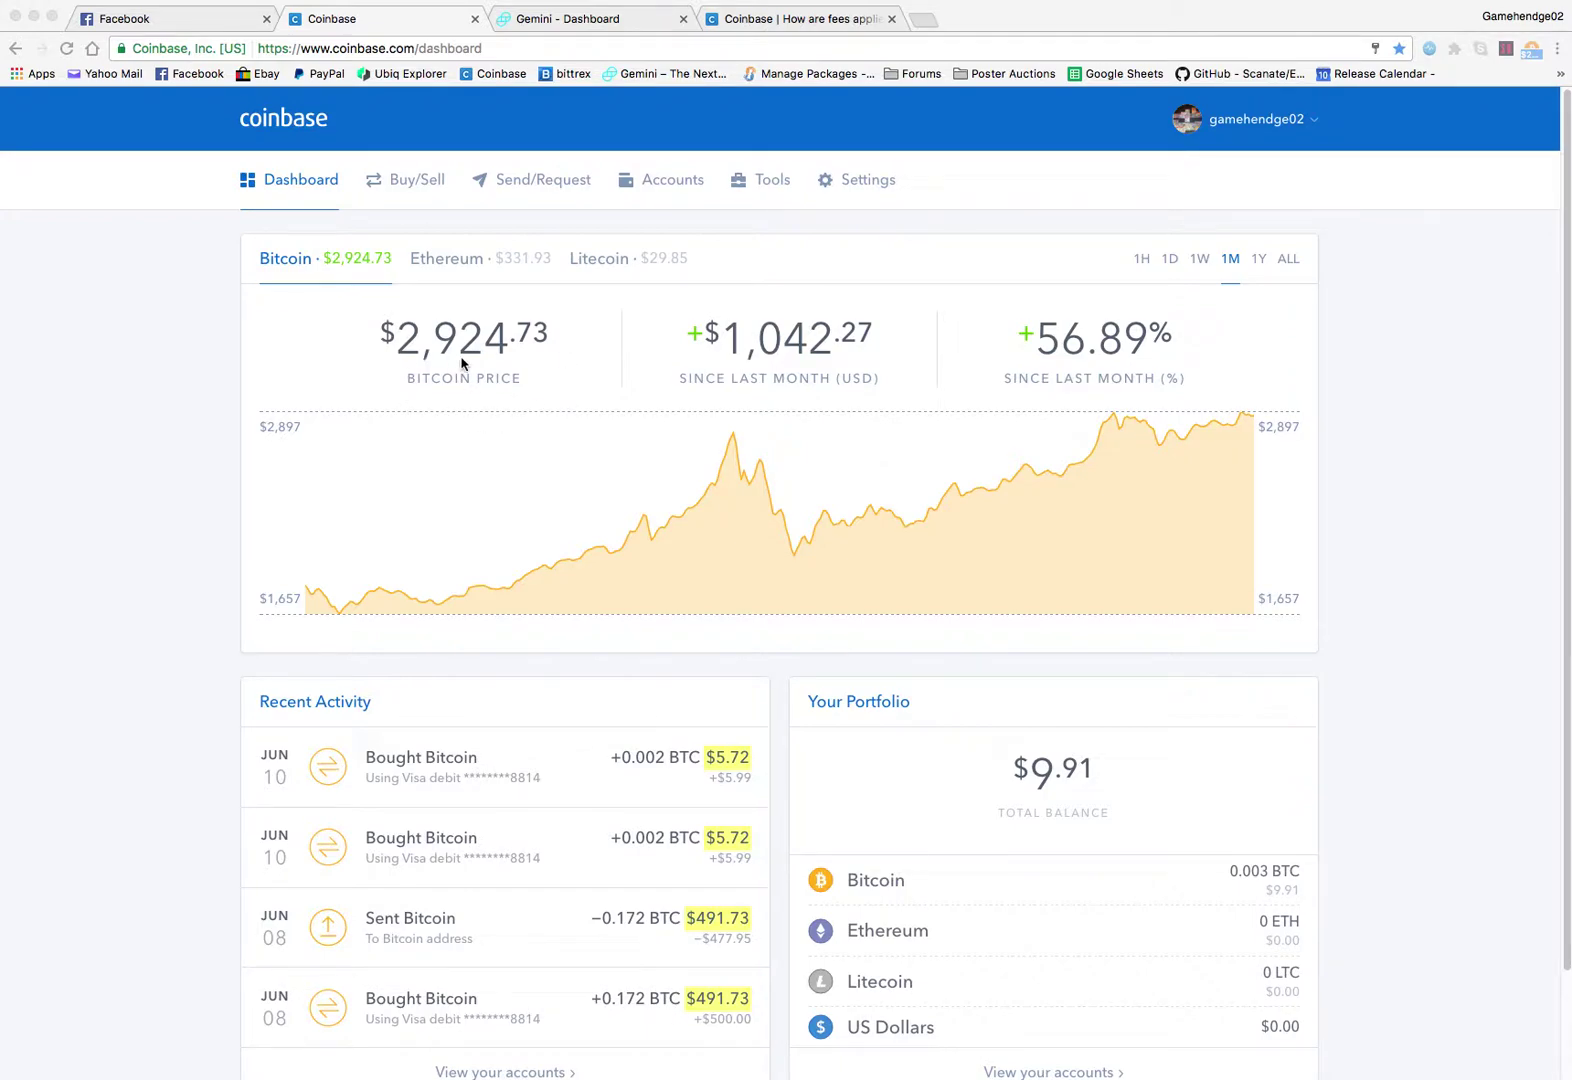
{"action": "scroll", "coordinate": [531, 371], "scroll_direction": "down", "scroll_amount": 1}
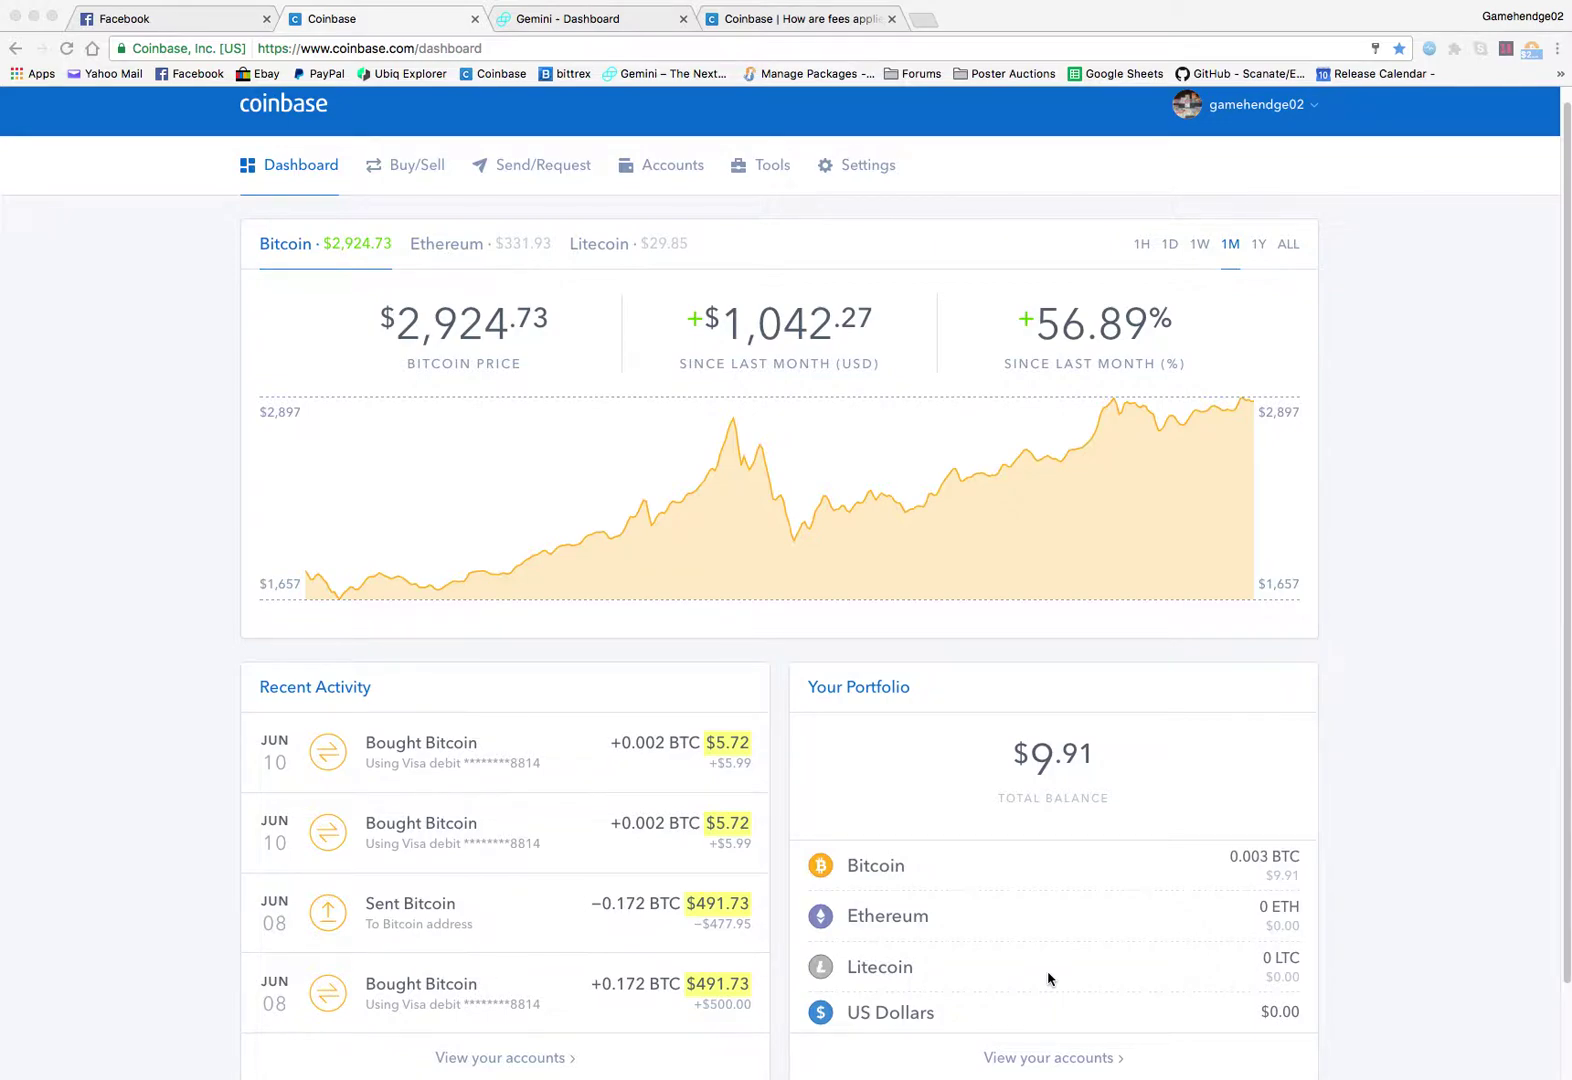
{"action": "scroll", "coordinate": [1048, 978], "scroll_direction": "up", "scroll_amount": 1}
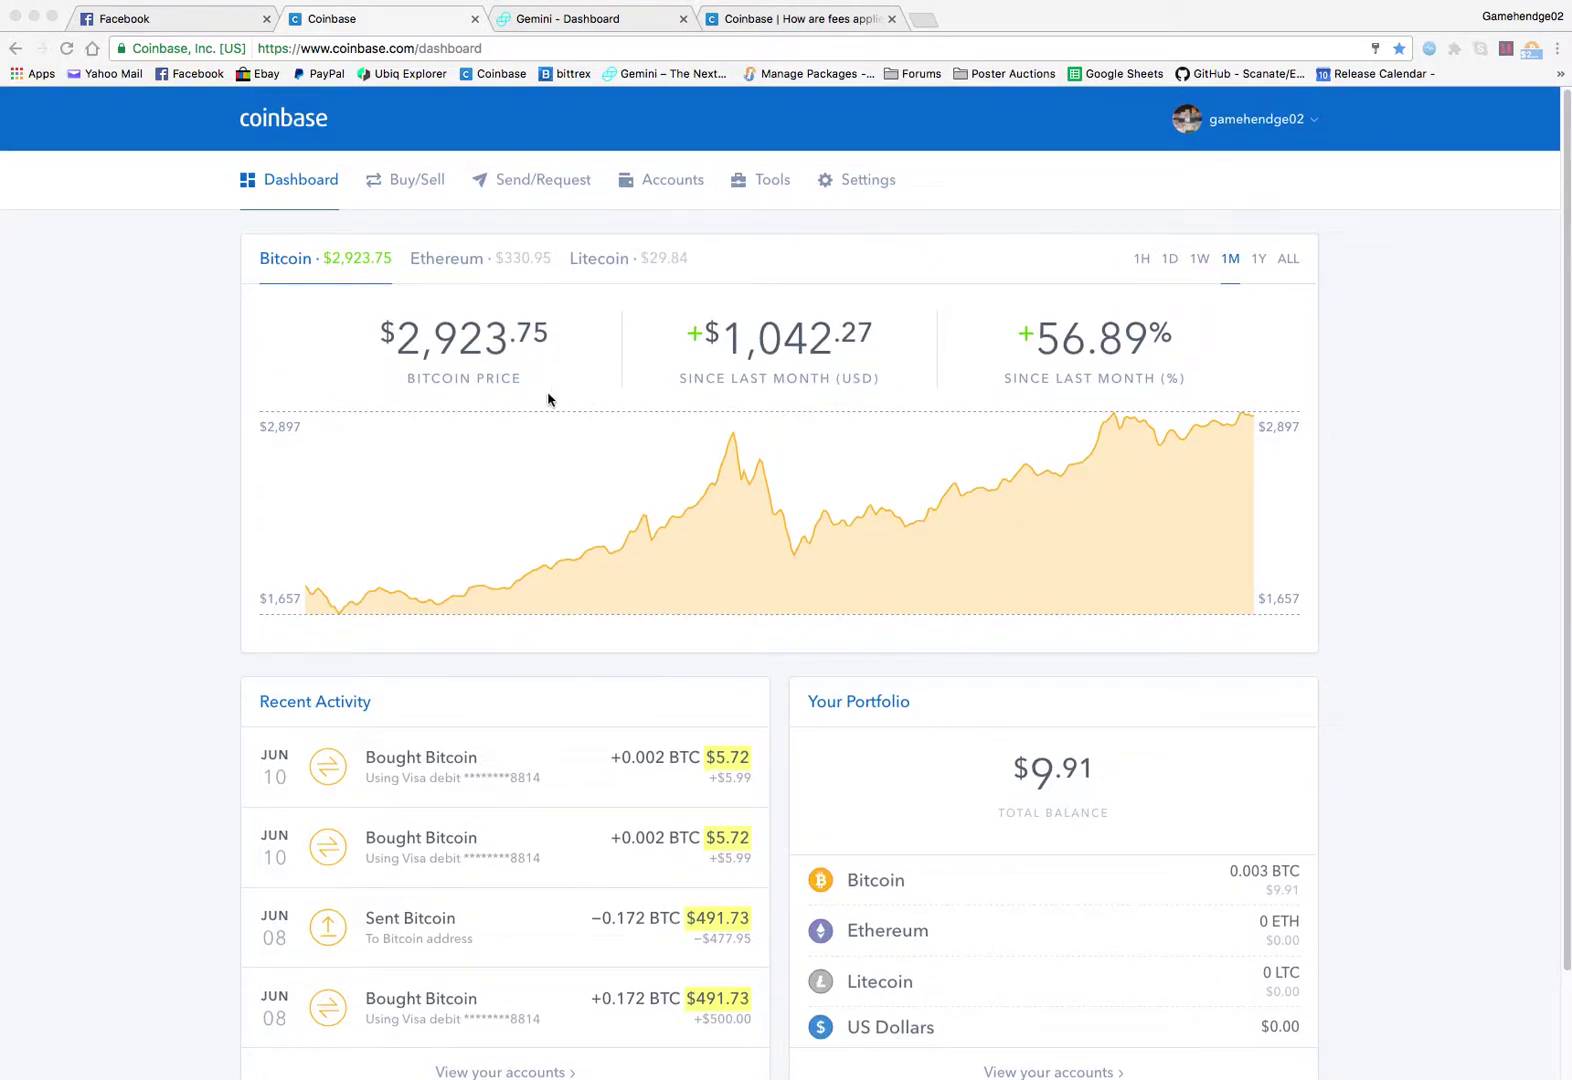
Choose the Visa debit card ending 8814 as the Bitcoin buy payment method
{"action": "left_click", "coordinate": [416, 187]}
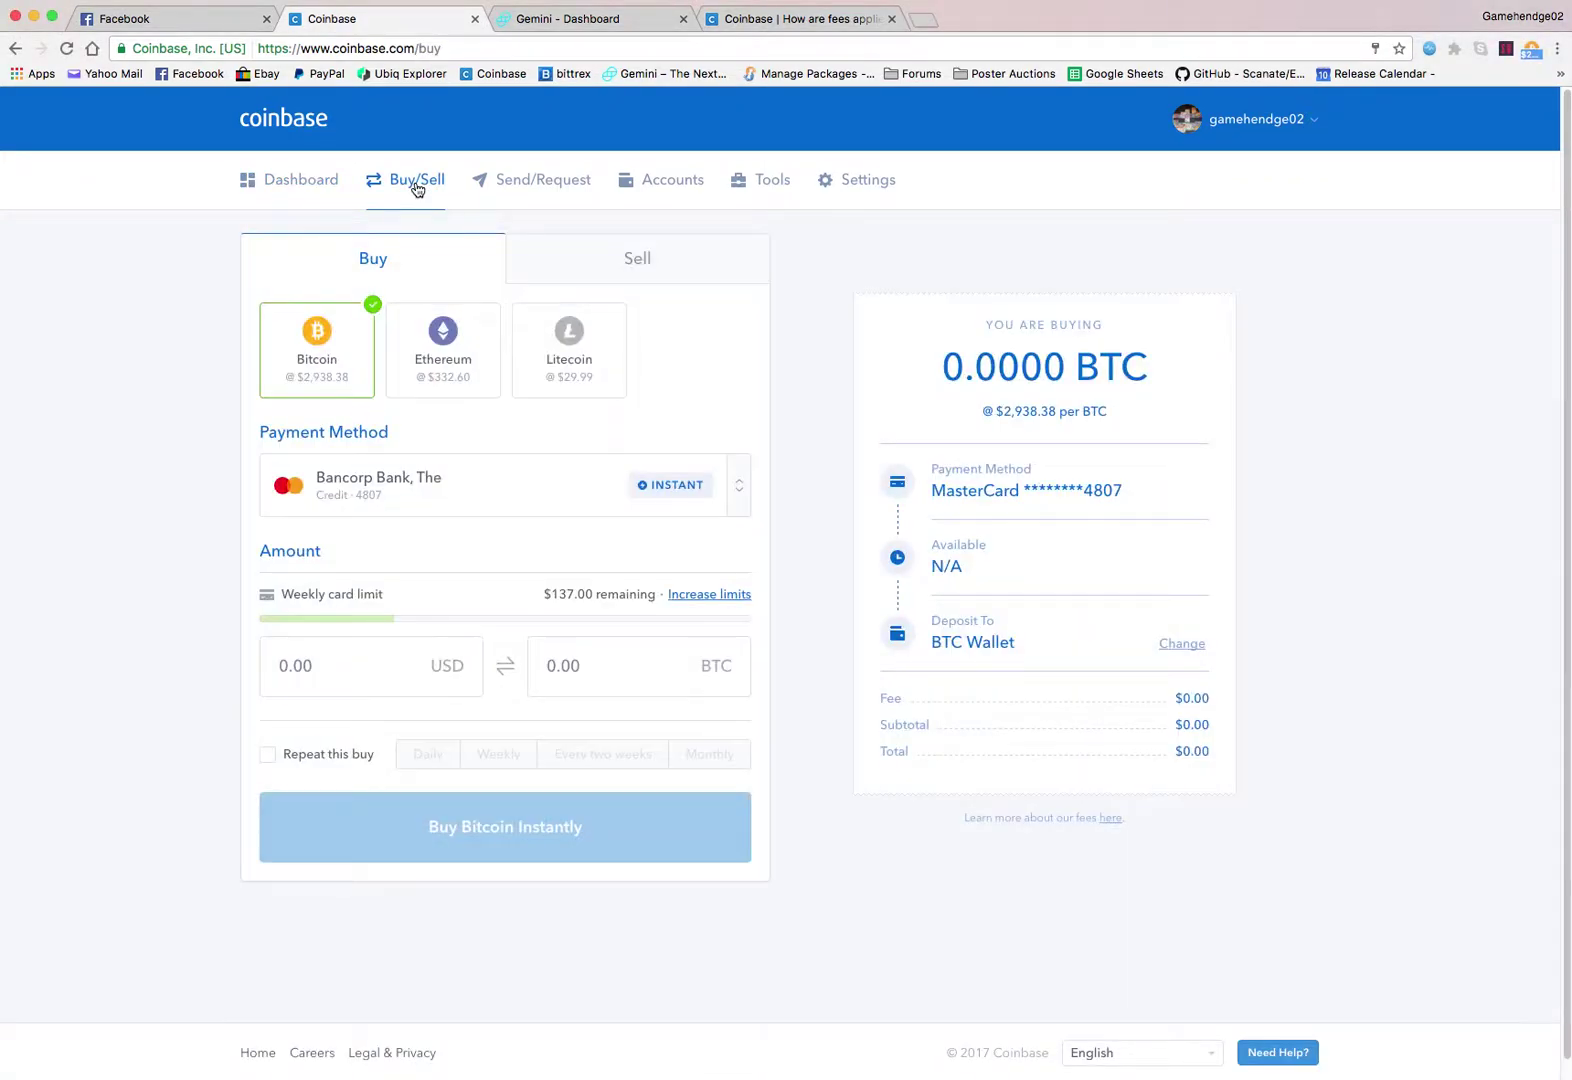
{"action": "left_click", "coordinate": [742, 490]}
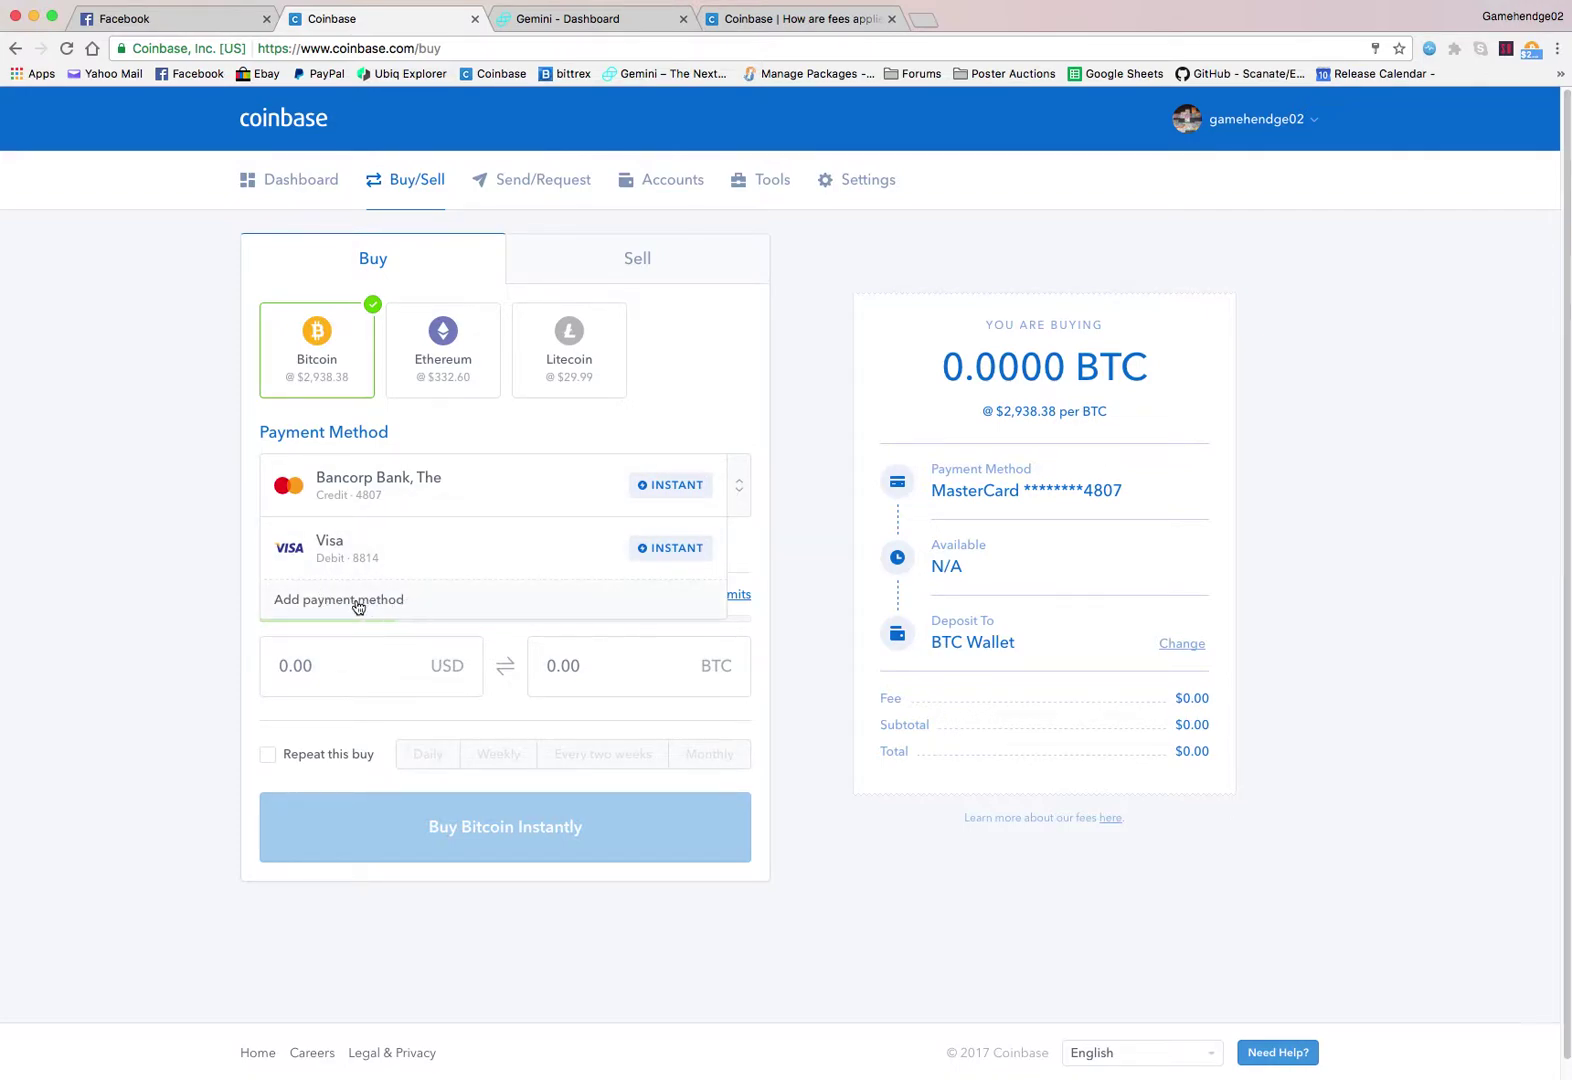
{"action": "left_click", "coordinate": [438, 561]}
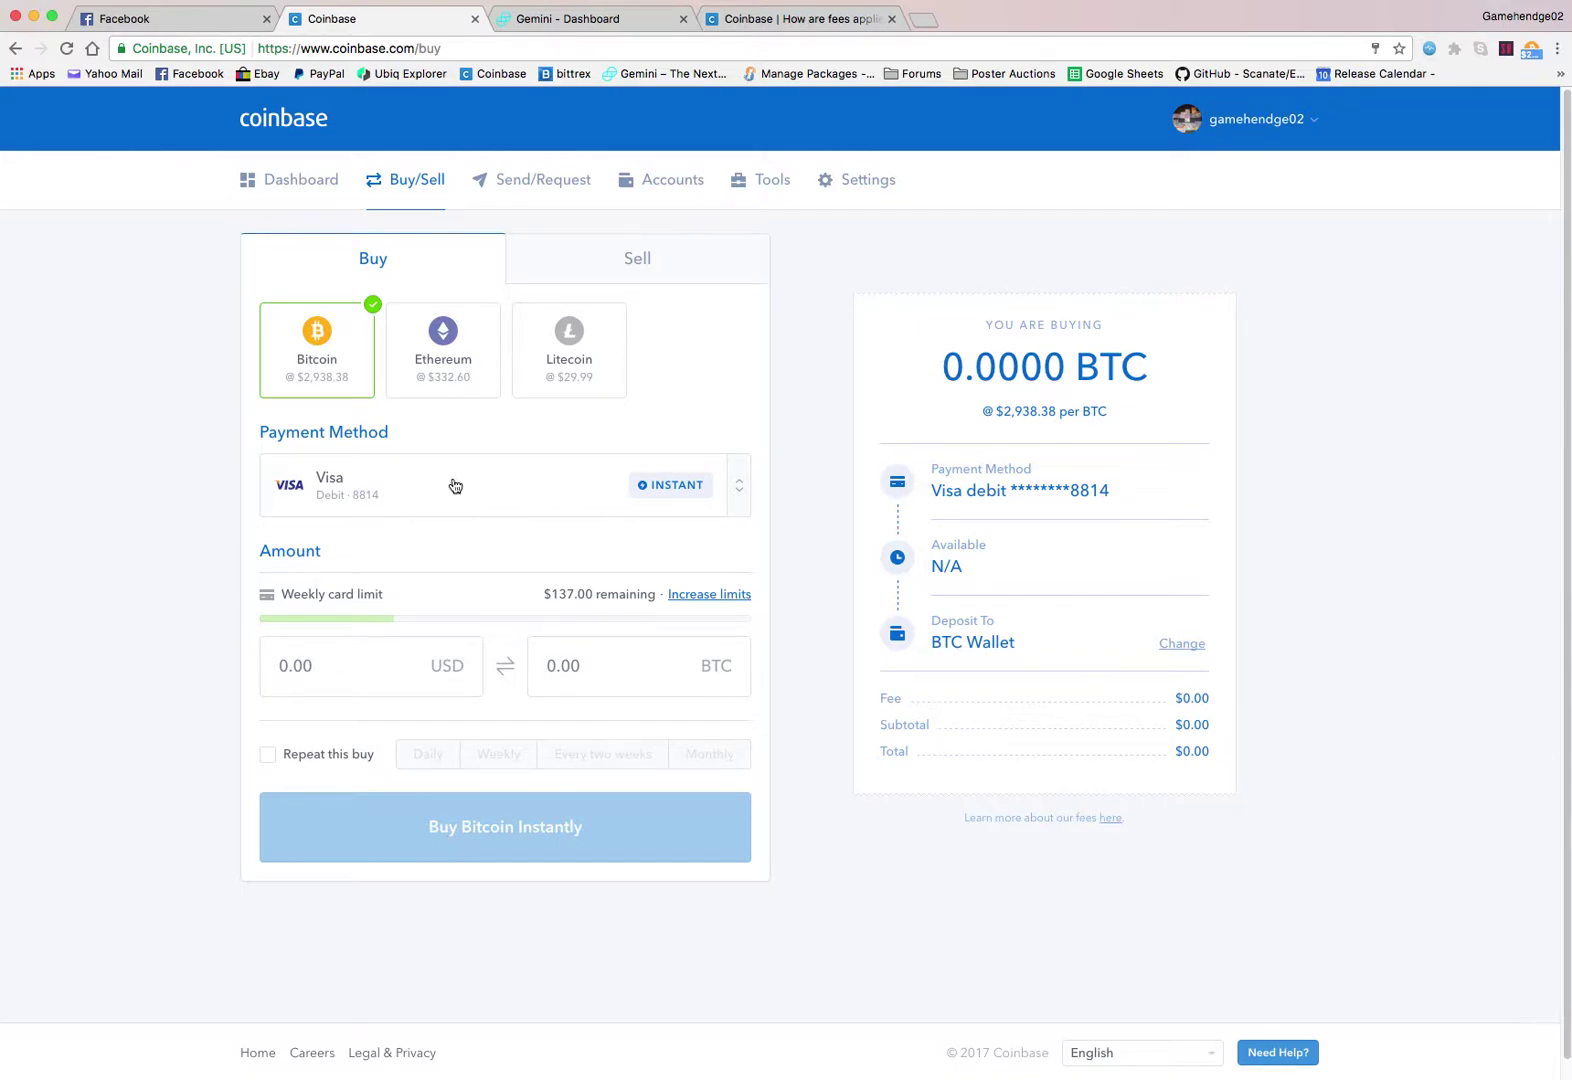
Focus the dollar amount field of the buy form, ready to enter the purchase amount
{"action": "left_click", "coordinate": [597, 649]}
{"action": "left_click", "coordinate": [394, 665]}
{"action": "left_click", "coordinate": [559, 666]}
{"action": "left_click", "coordinate": [365, 675]}
{"action": "left_click", "coordinate": [639, 657]}
{"action": "left_click", "coordinate": [357, 669]}
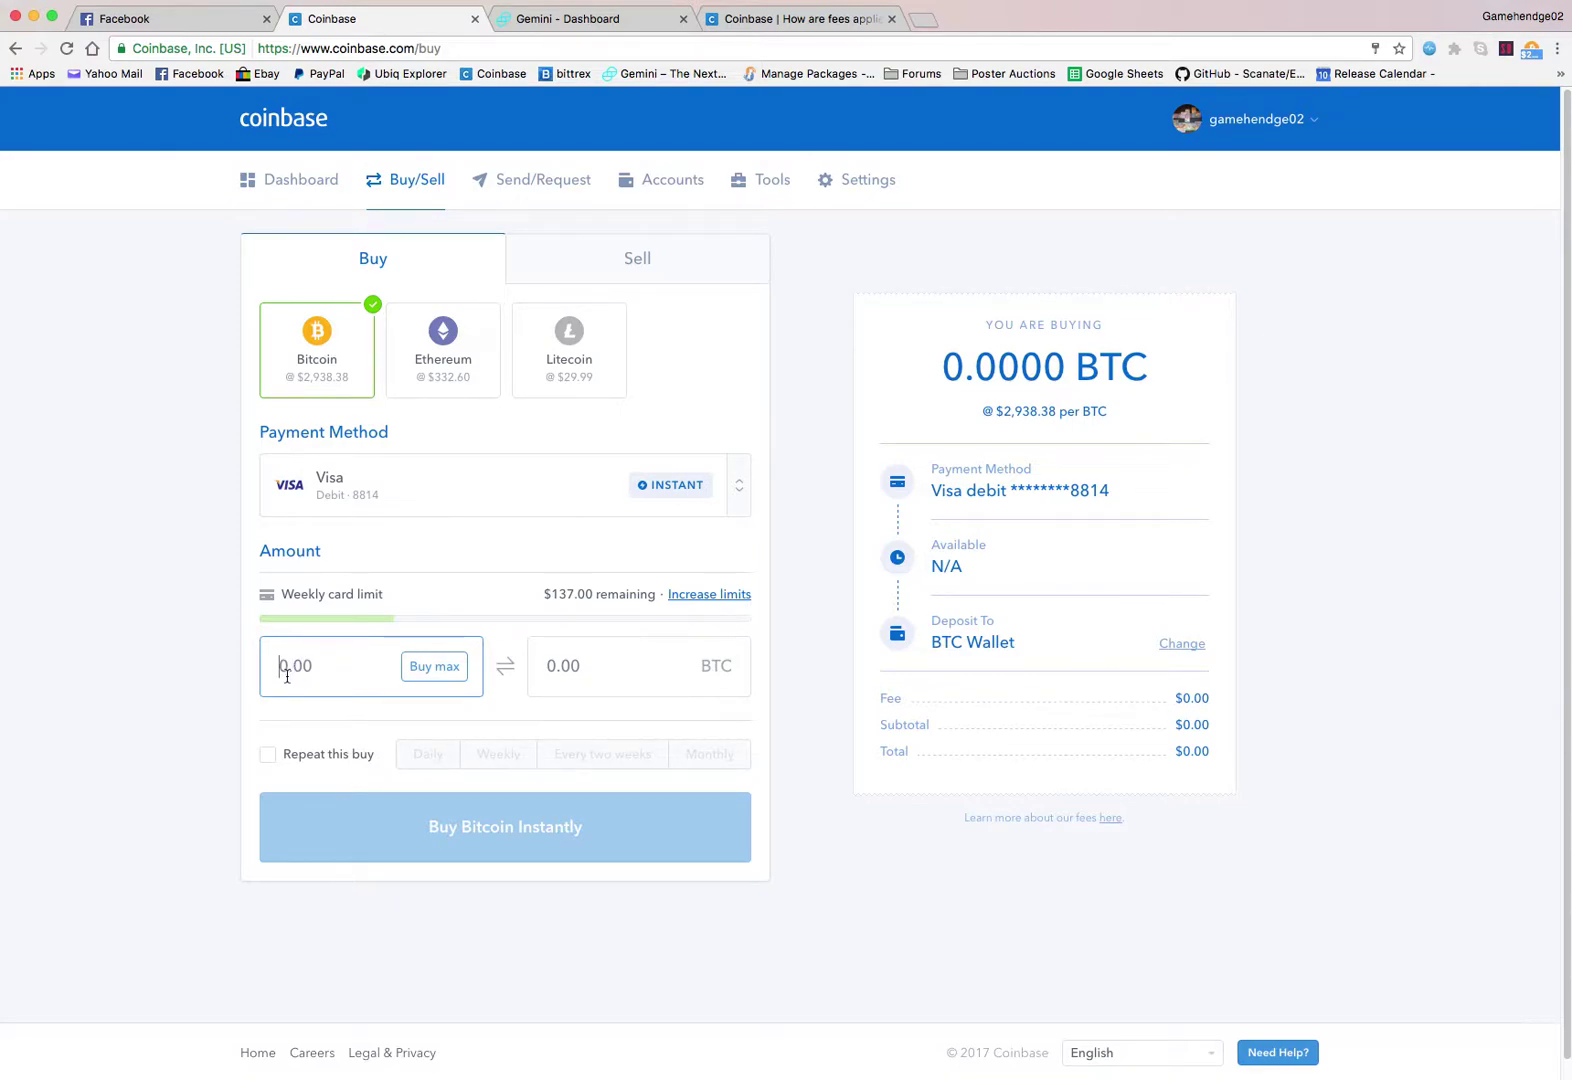
{"action": "type", "text": "5"}
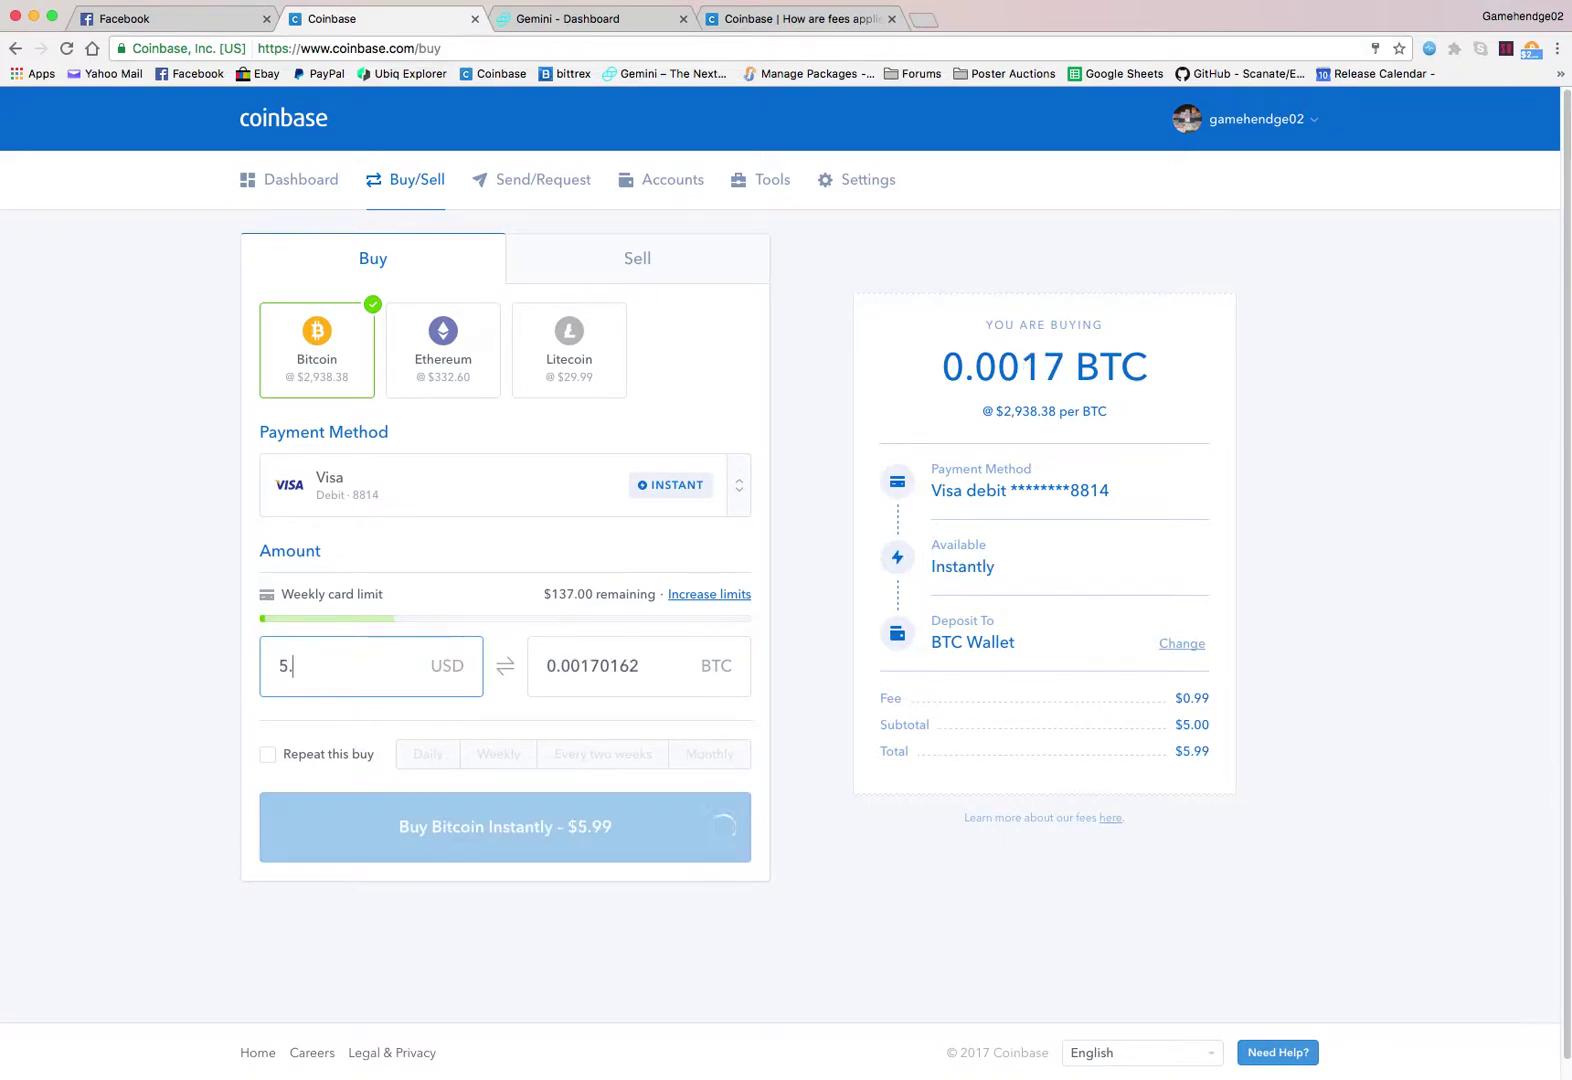
{"action": "type", "text": "."}
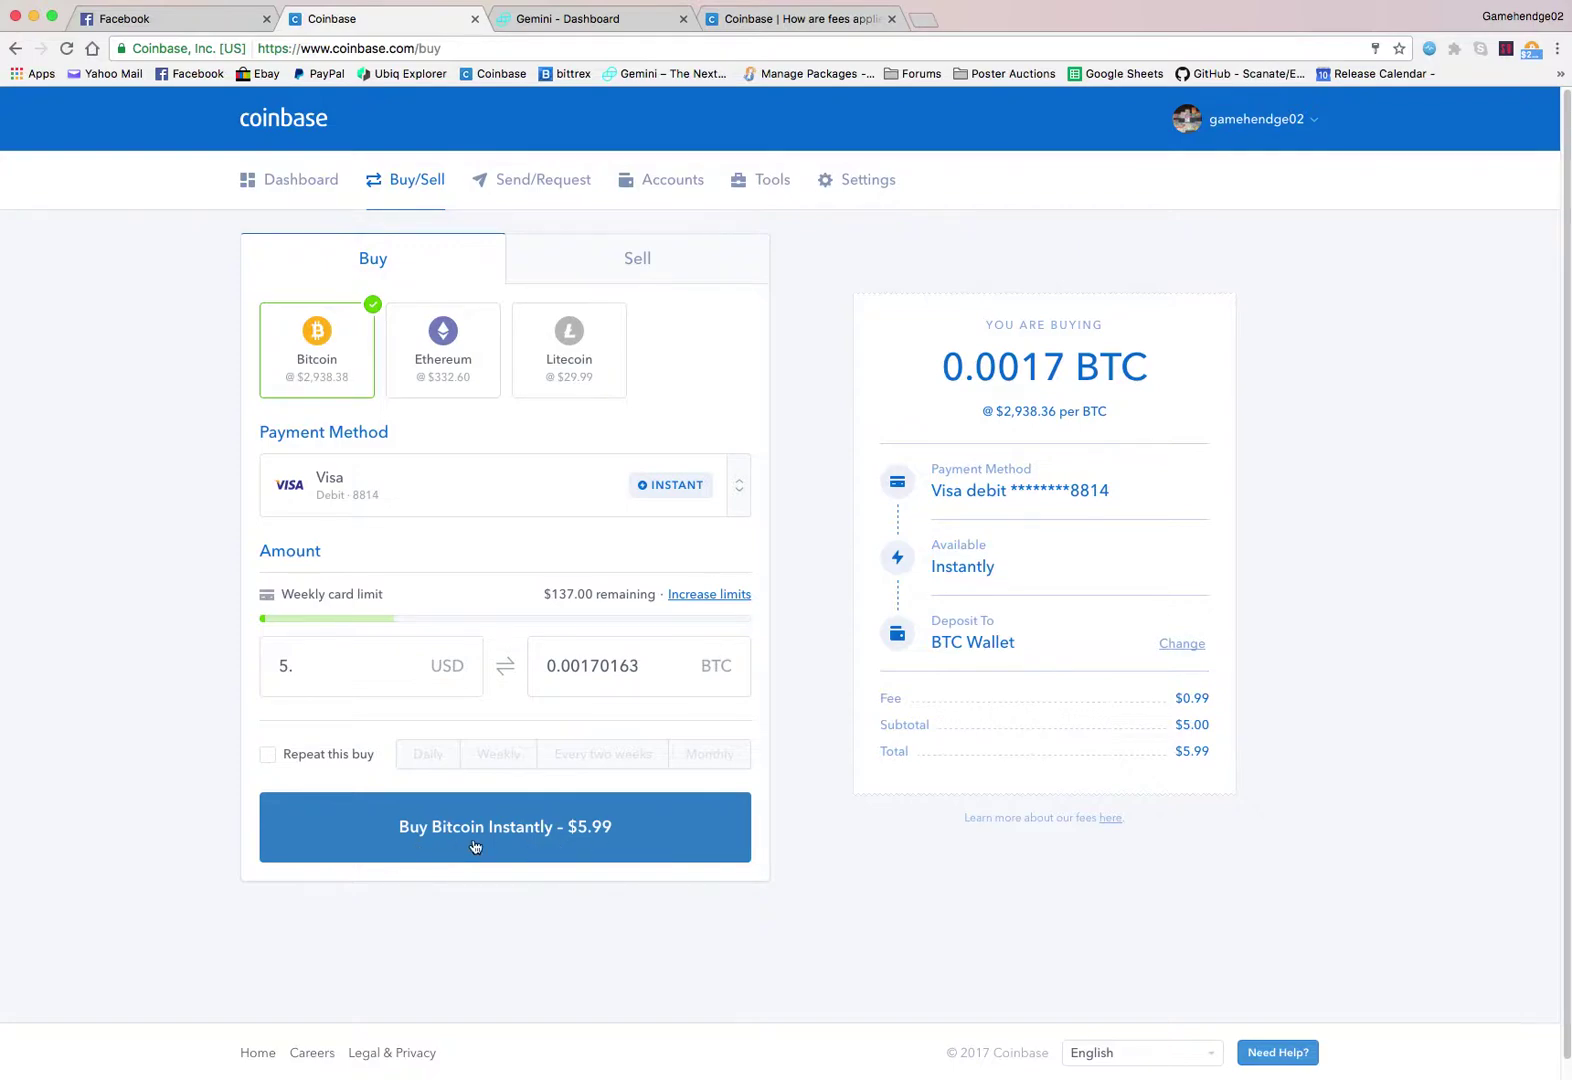
{"action": "left_click", "coordinate": [786, 25]}
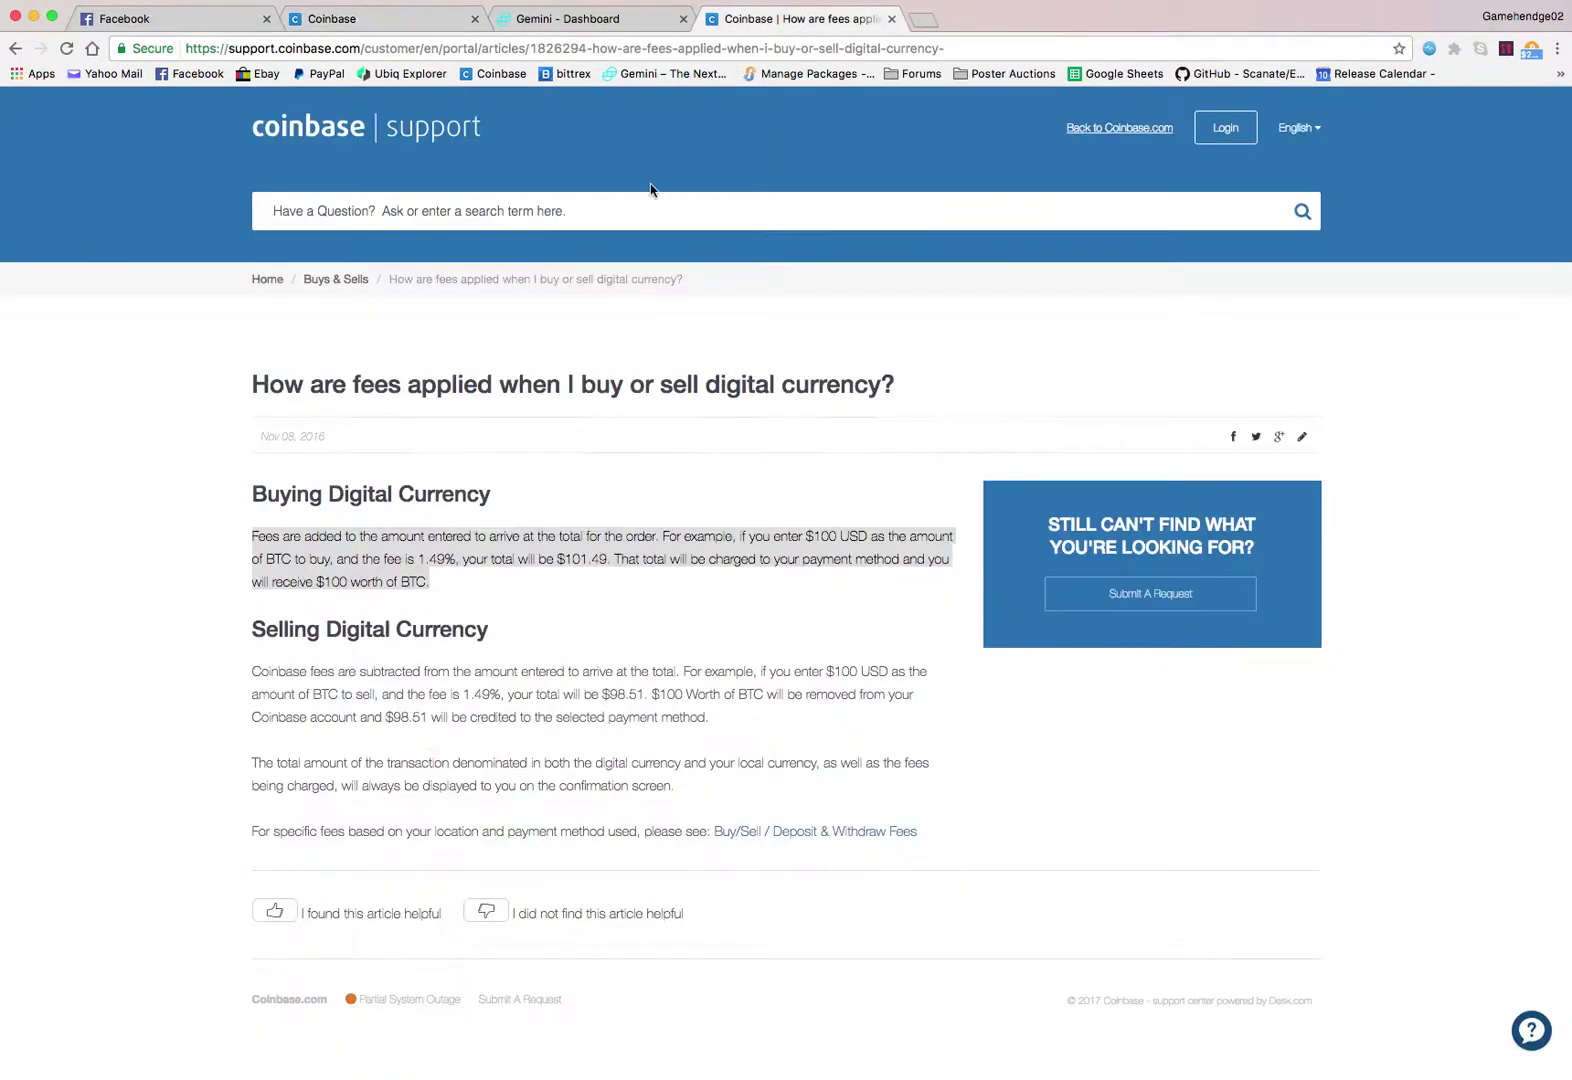
{"action": "left_click", "coordinate": [544, 579]}
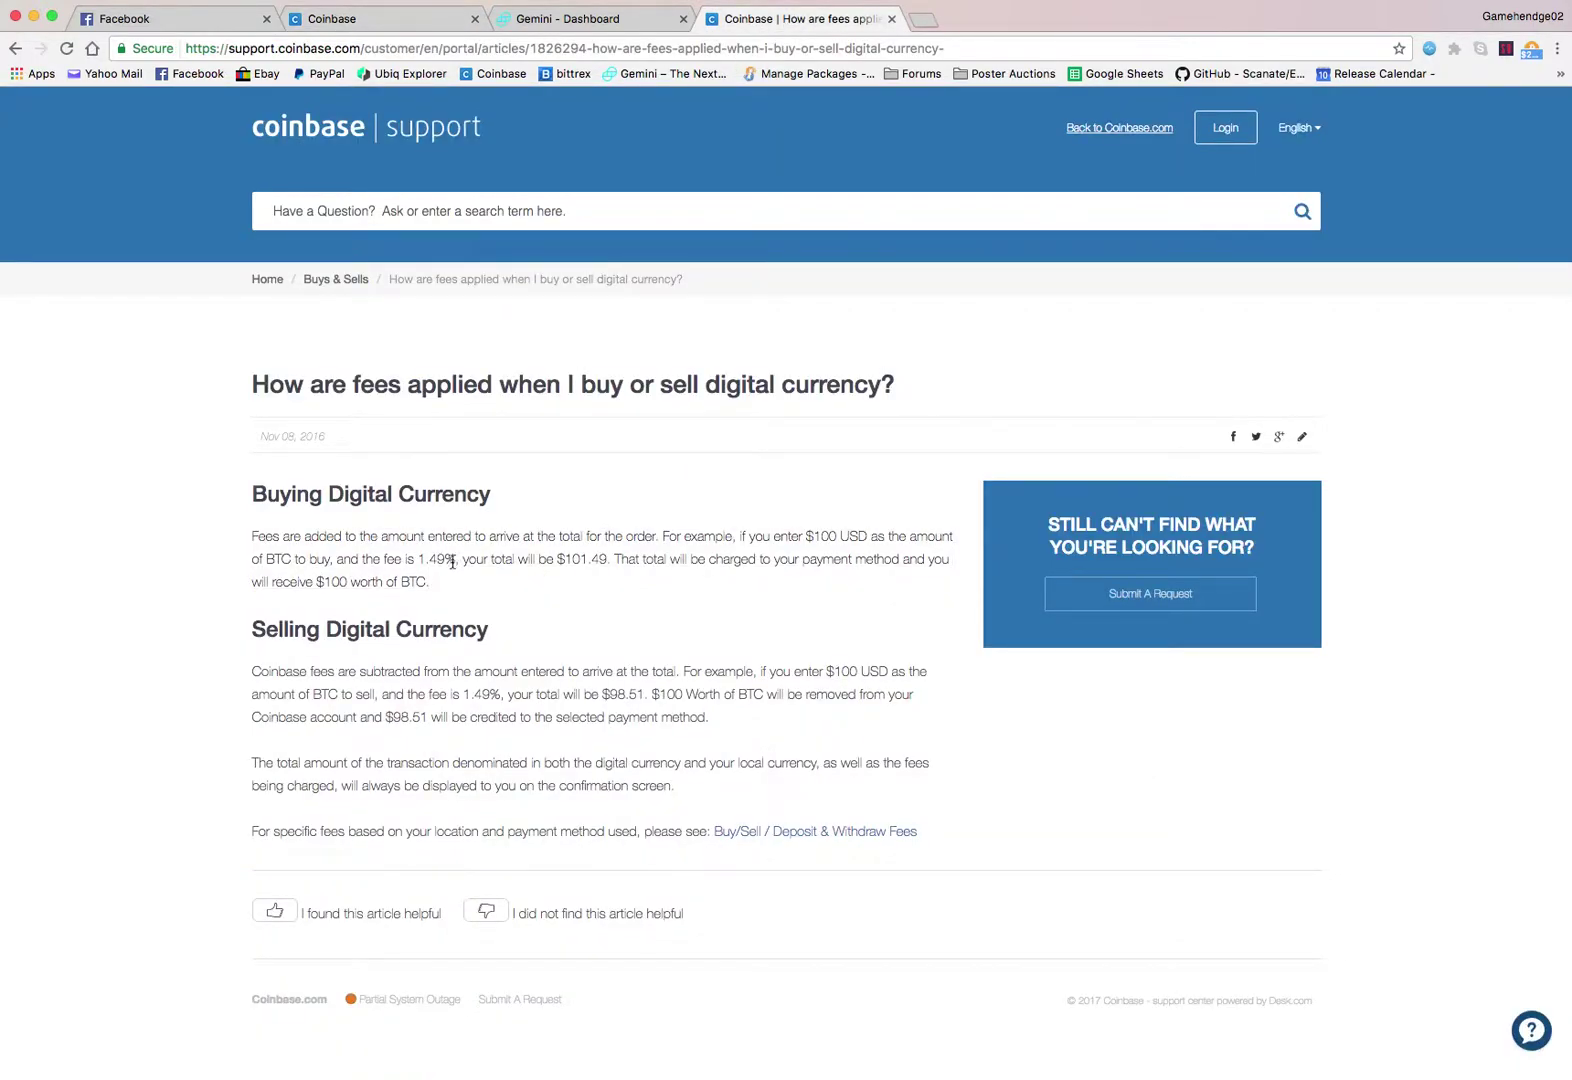
{"action": "left_click_drag", "start_coordinate": [452, 561], "coordinate": [420, 561]}
{"action": "left_click", "coordinate": [421, 15]}
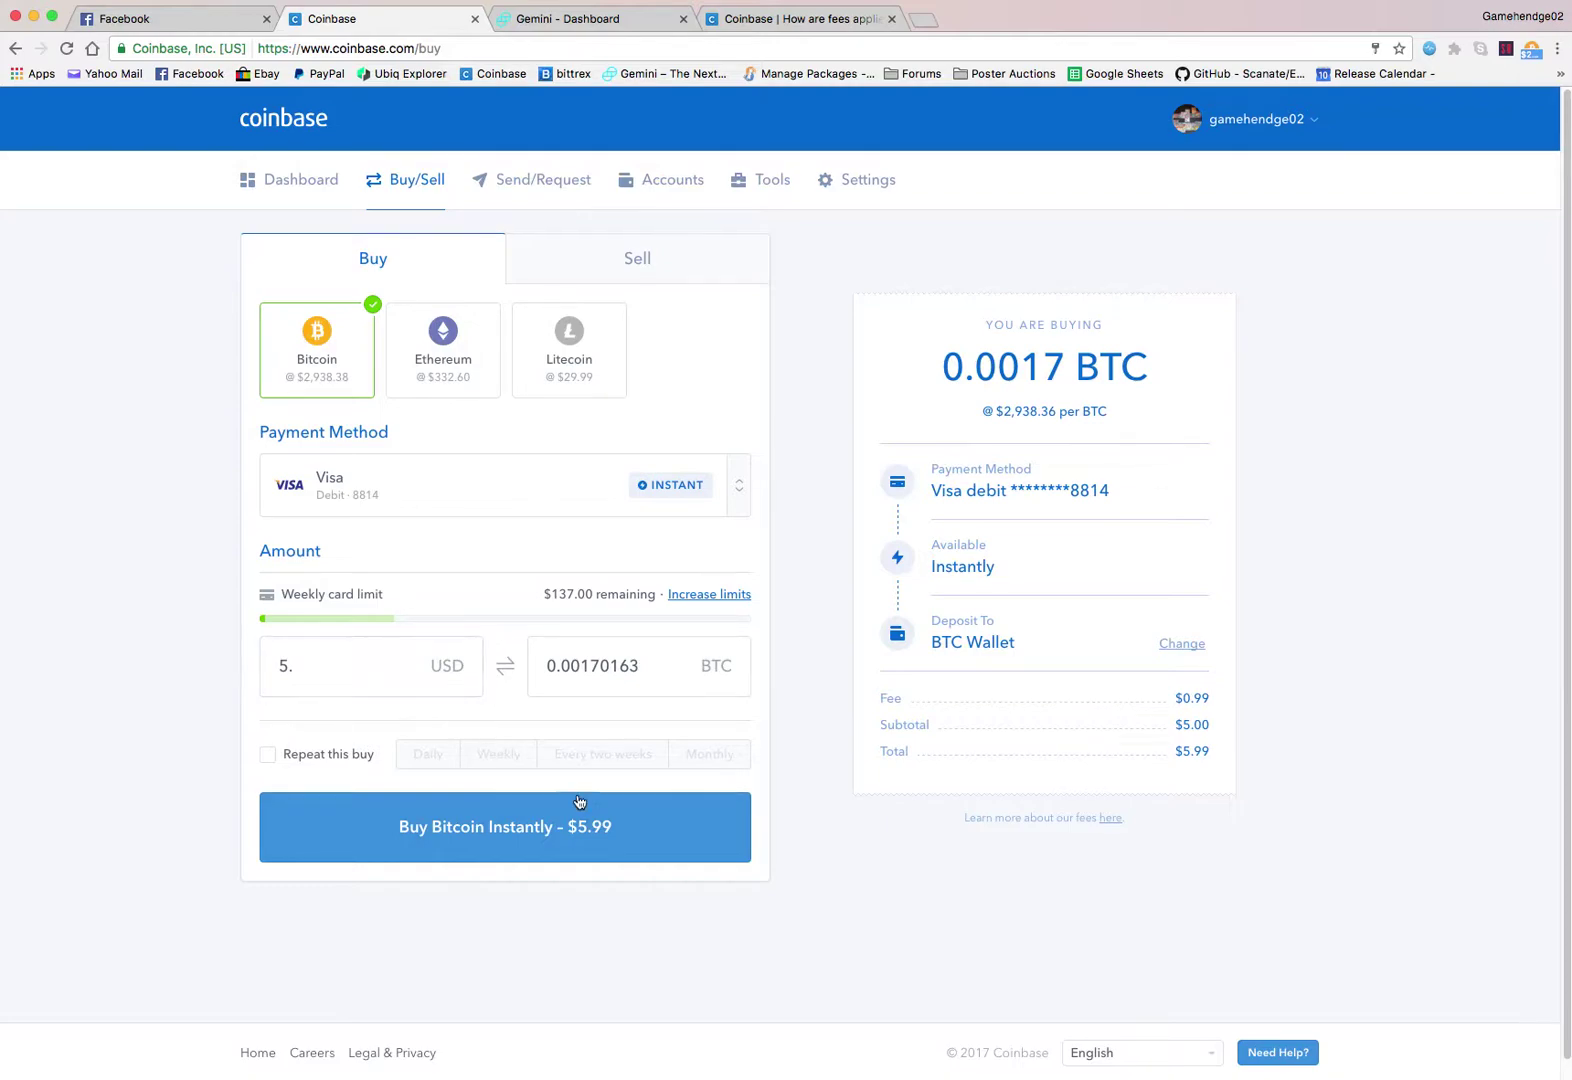
Submit and confirm the $5.99 purchase of 0.0017 BTC, then return to the dashboard
{"action": "left_click", "coordinate": [582, 833]}
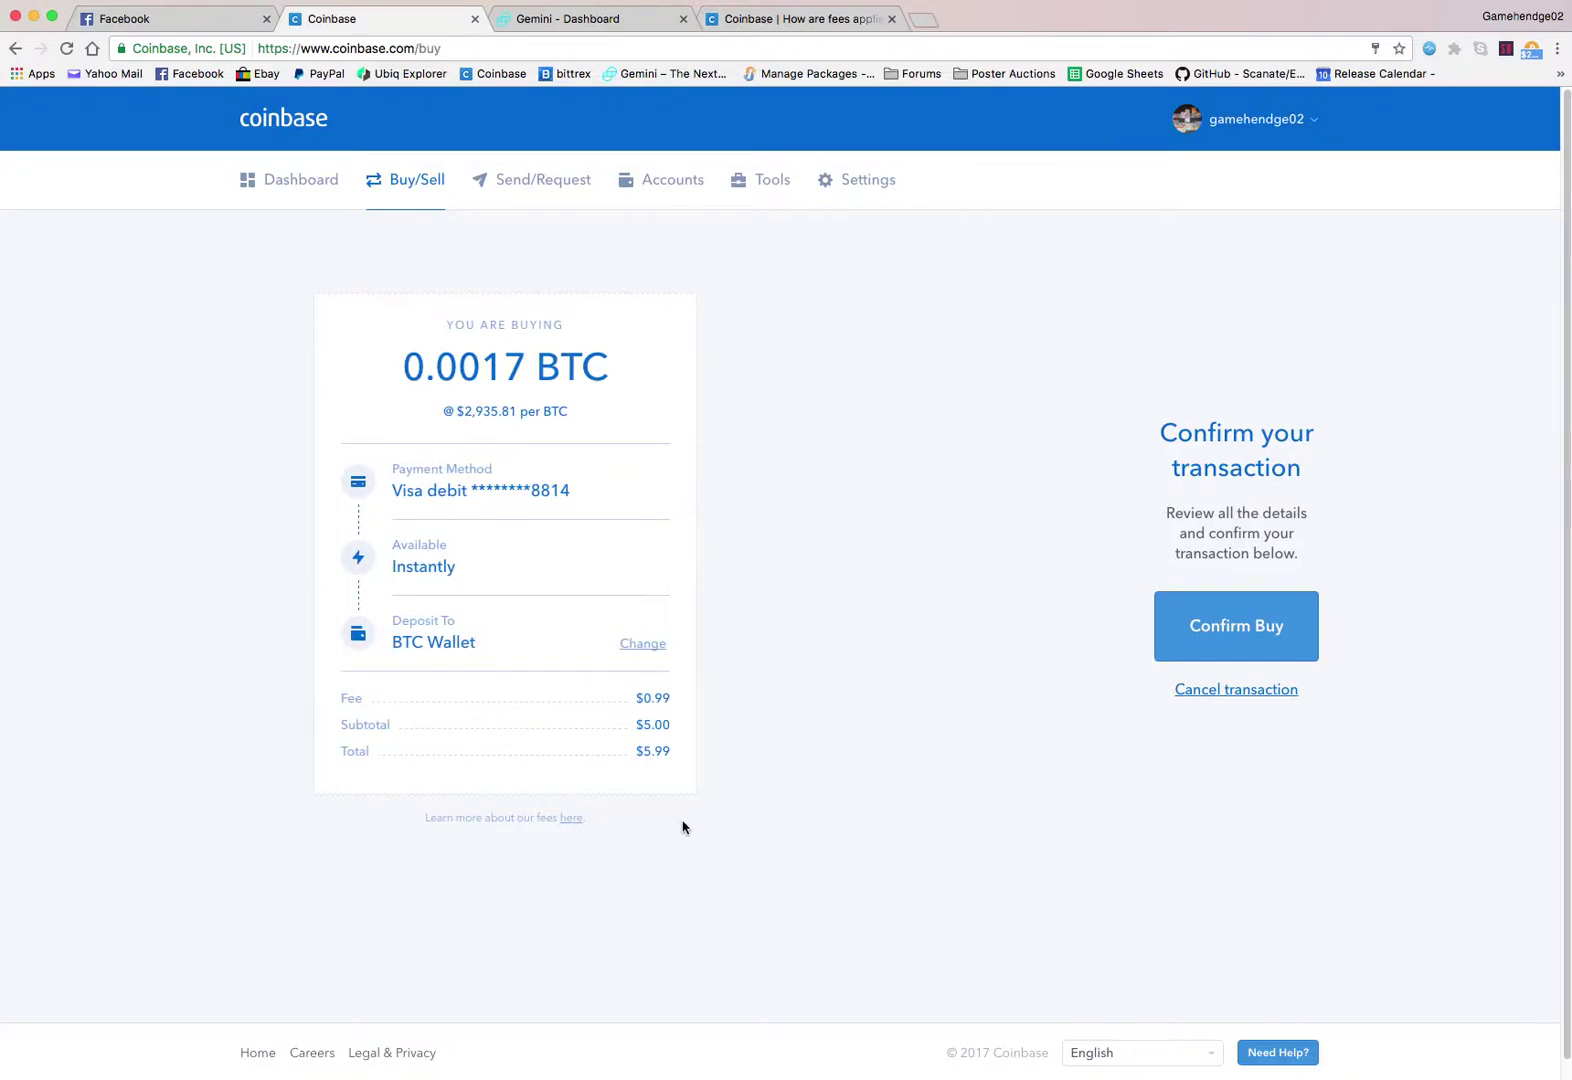
{"action": "left_click", "coordinate": [1253, 641]}
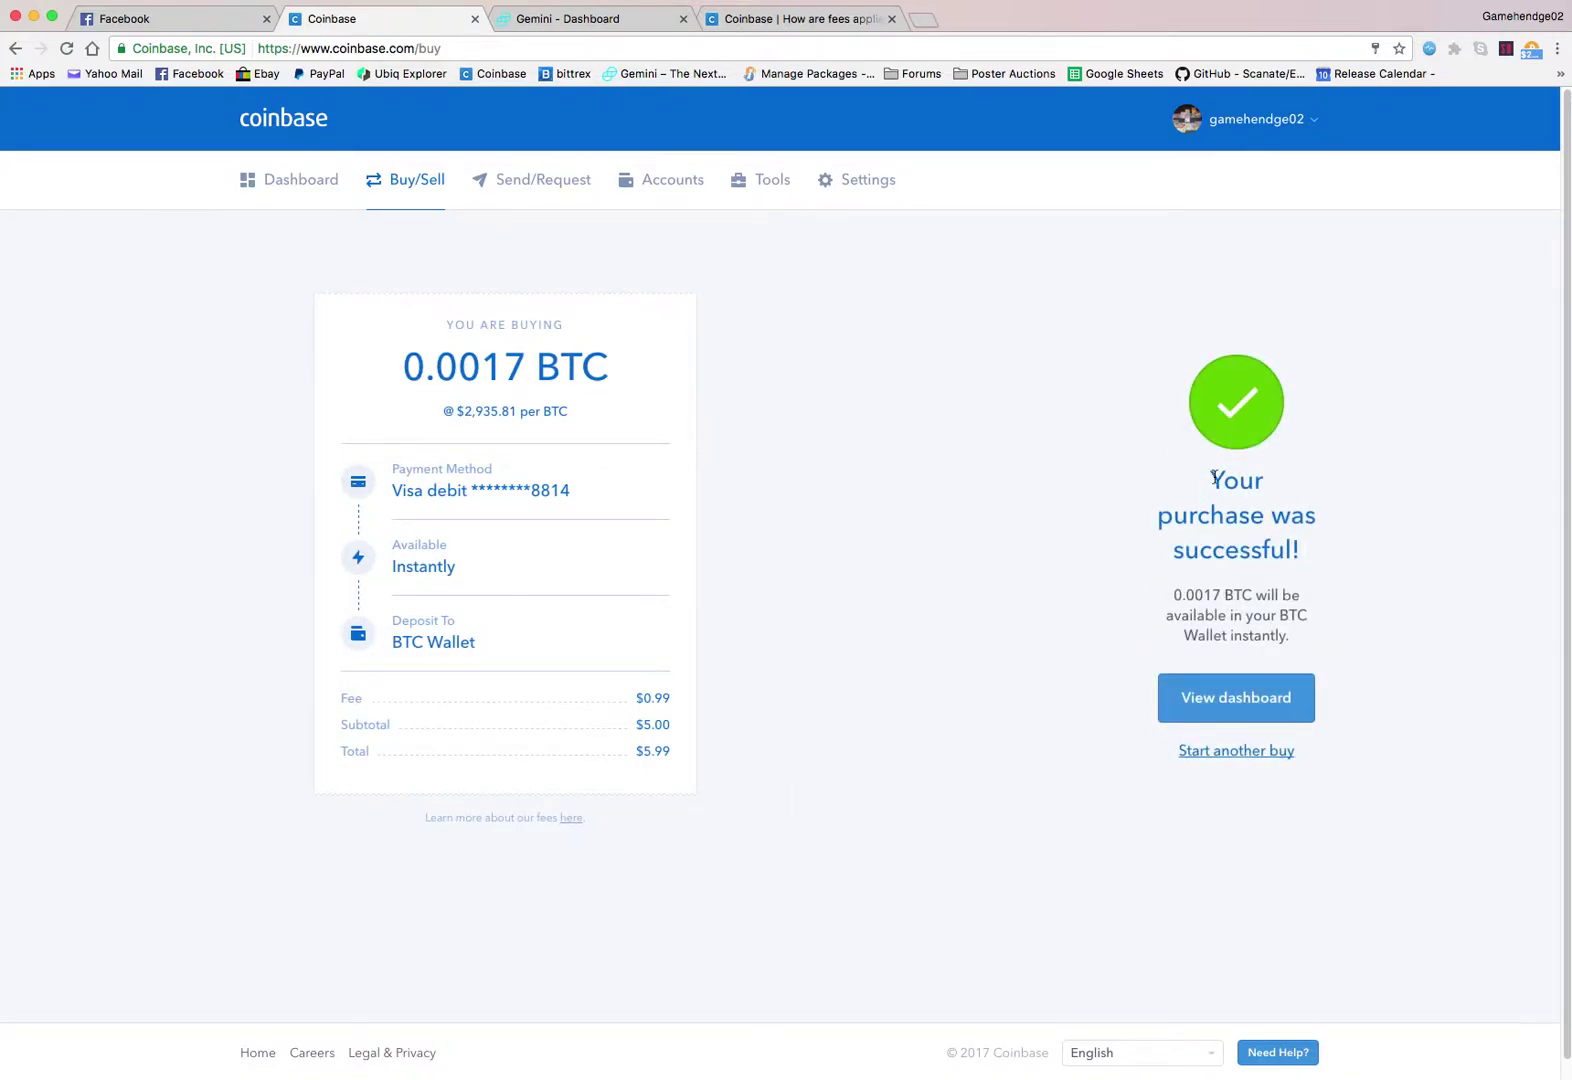
{"action": "left_click_drag", "start_coordinate": [1173, 594], "coordinate": [1310, 627]}
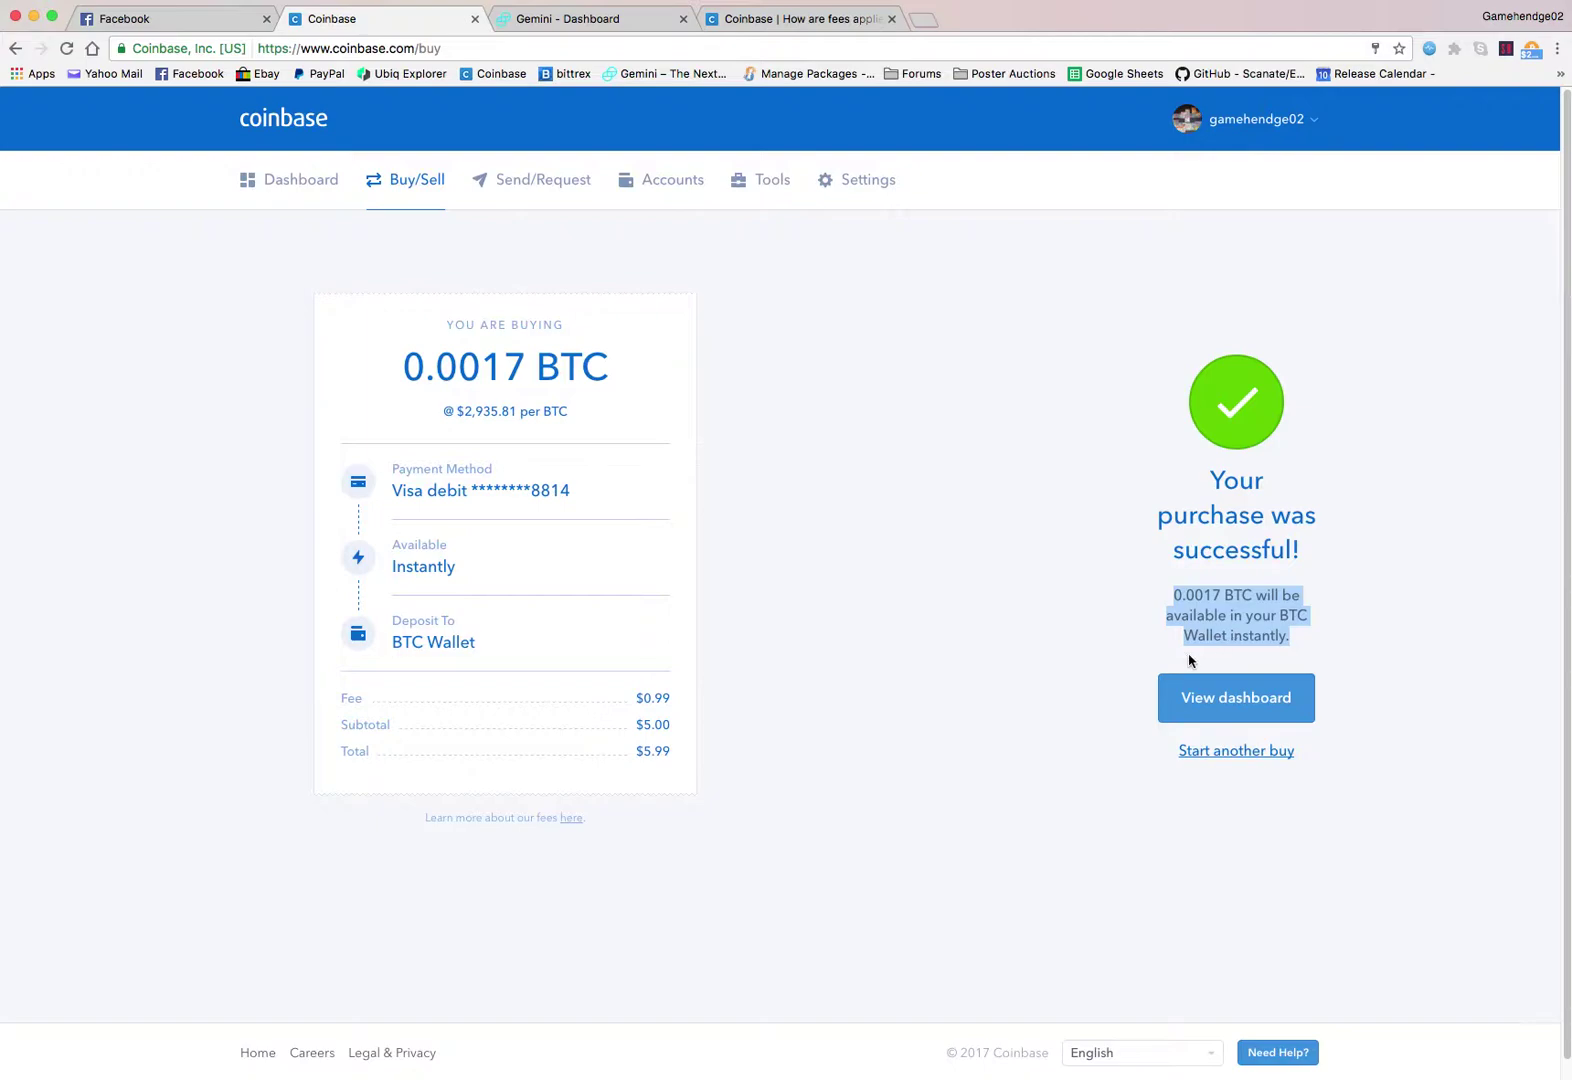
{"action": "left_click", "coordinate": [1235, 698]}
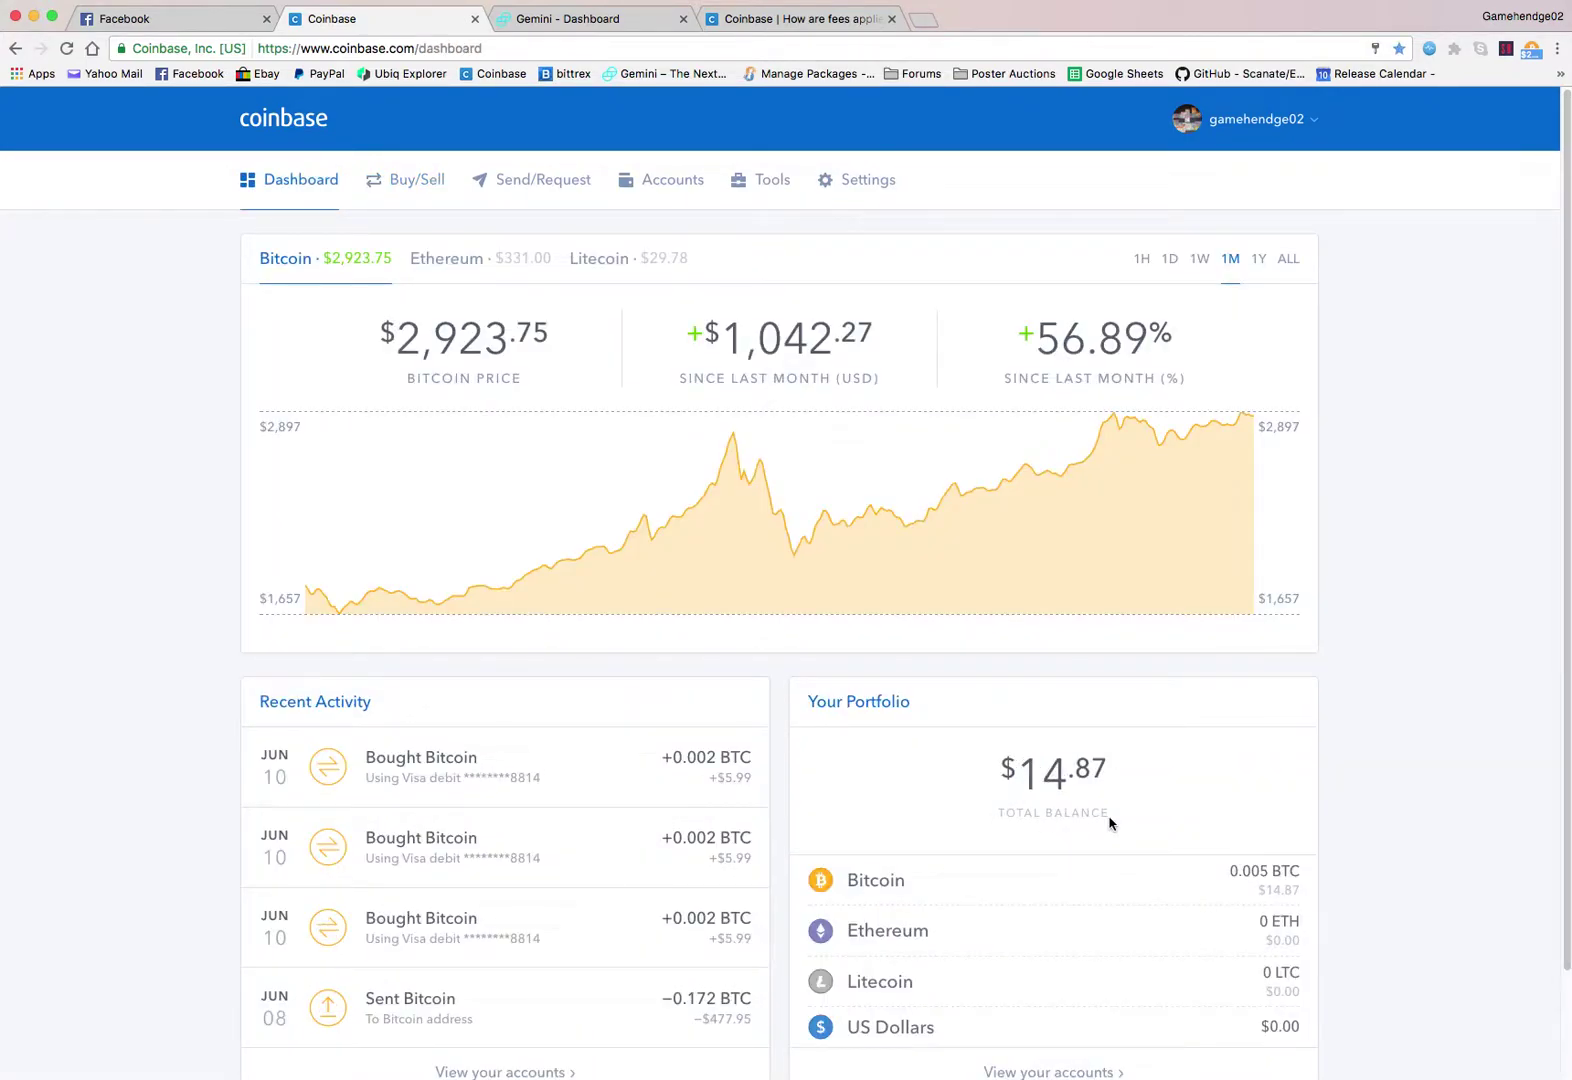
Highlight the $14.87 total balance on the dashboard and clear the selection
{"action": "left_click_drag", "start_coordinate": [1109, 822], "coordinate": [1000, 771]}
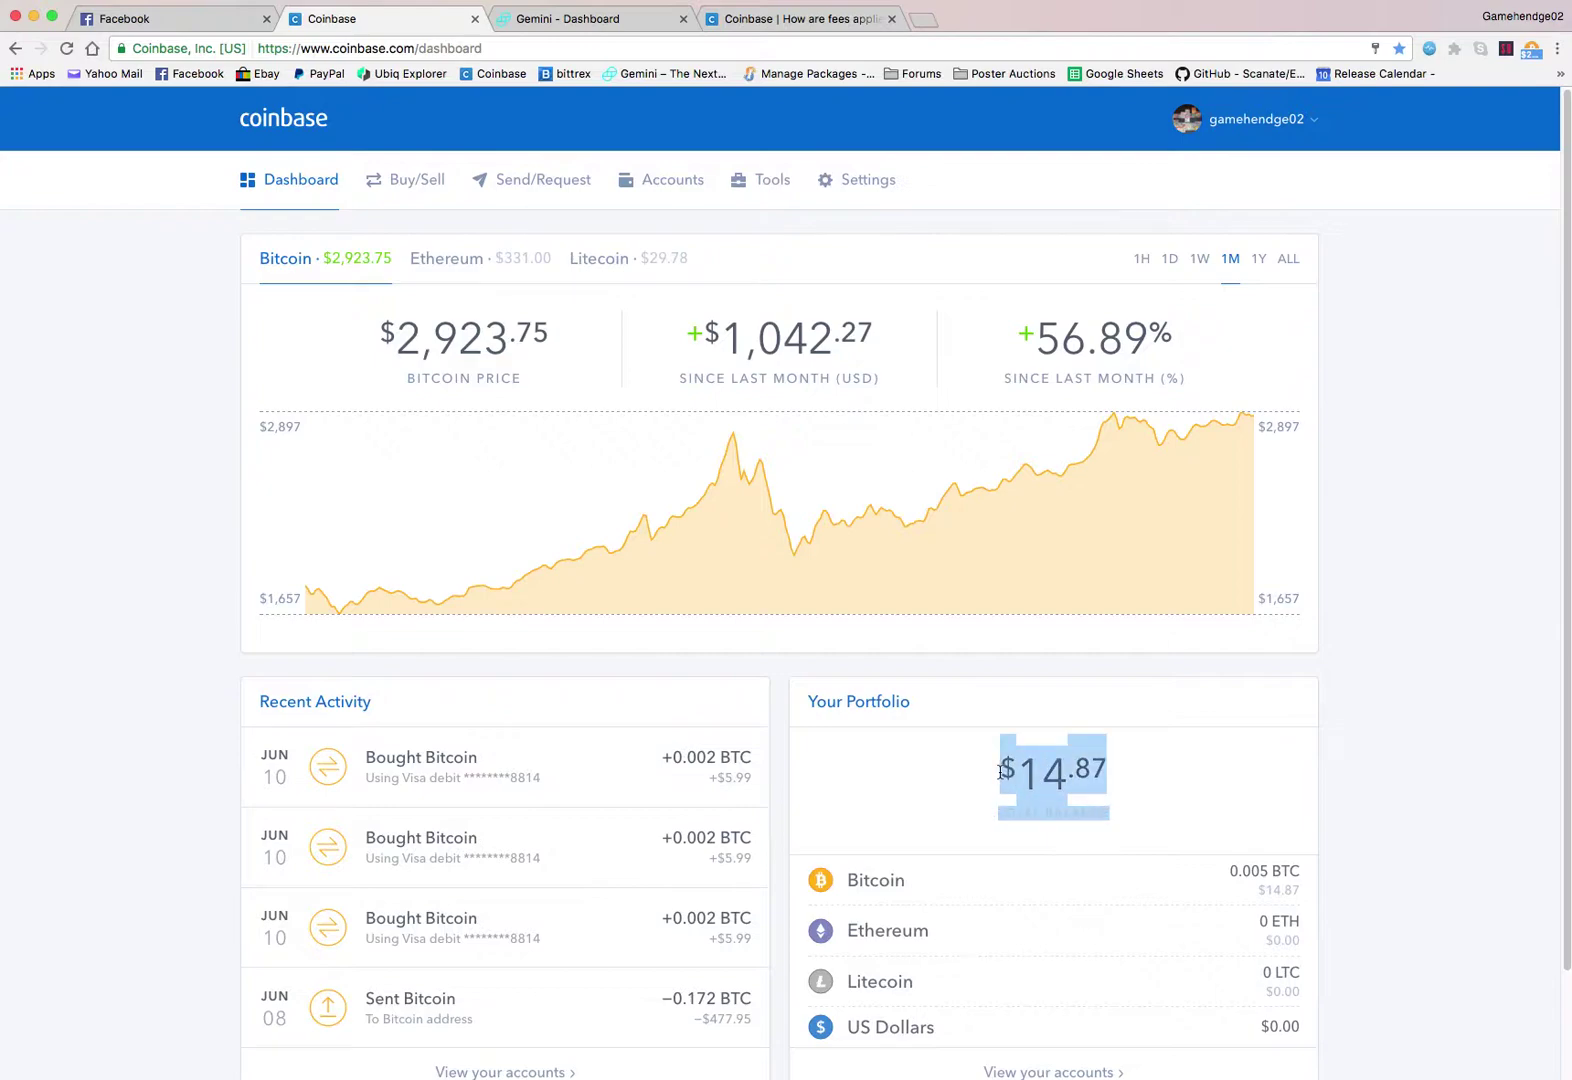
{"action": "scroll", "coordinate": [1000, 771], "scroll_direction": "down", "scroll_amount": 3}
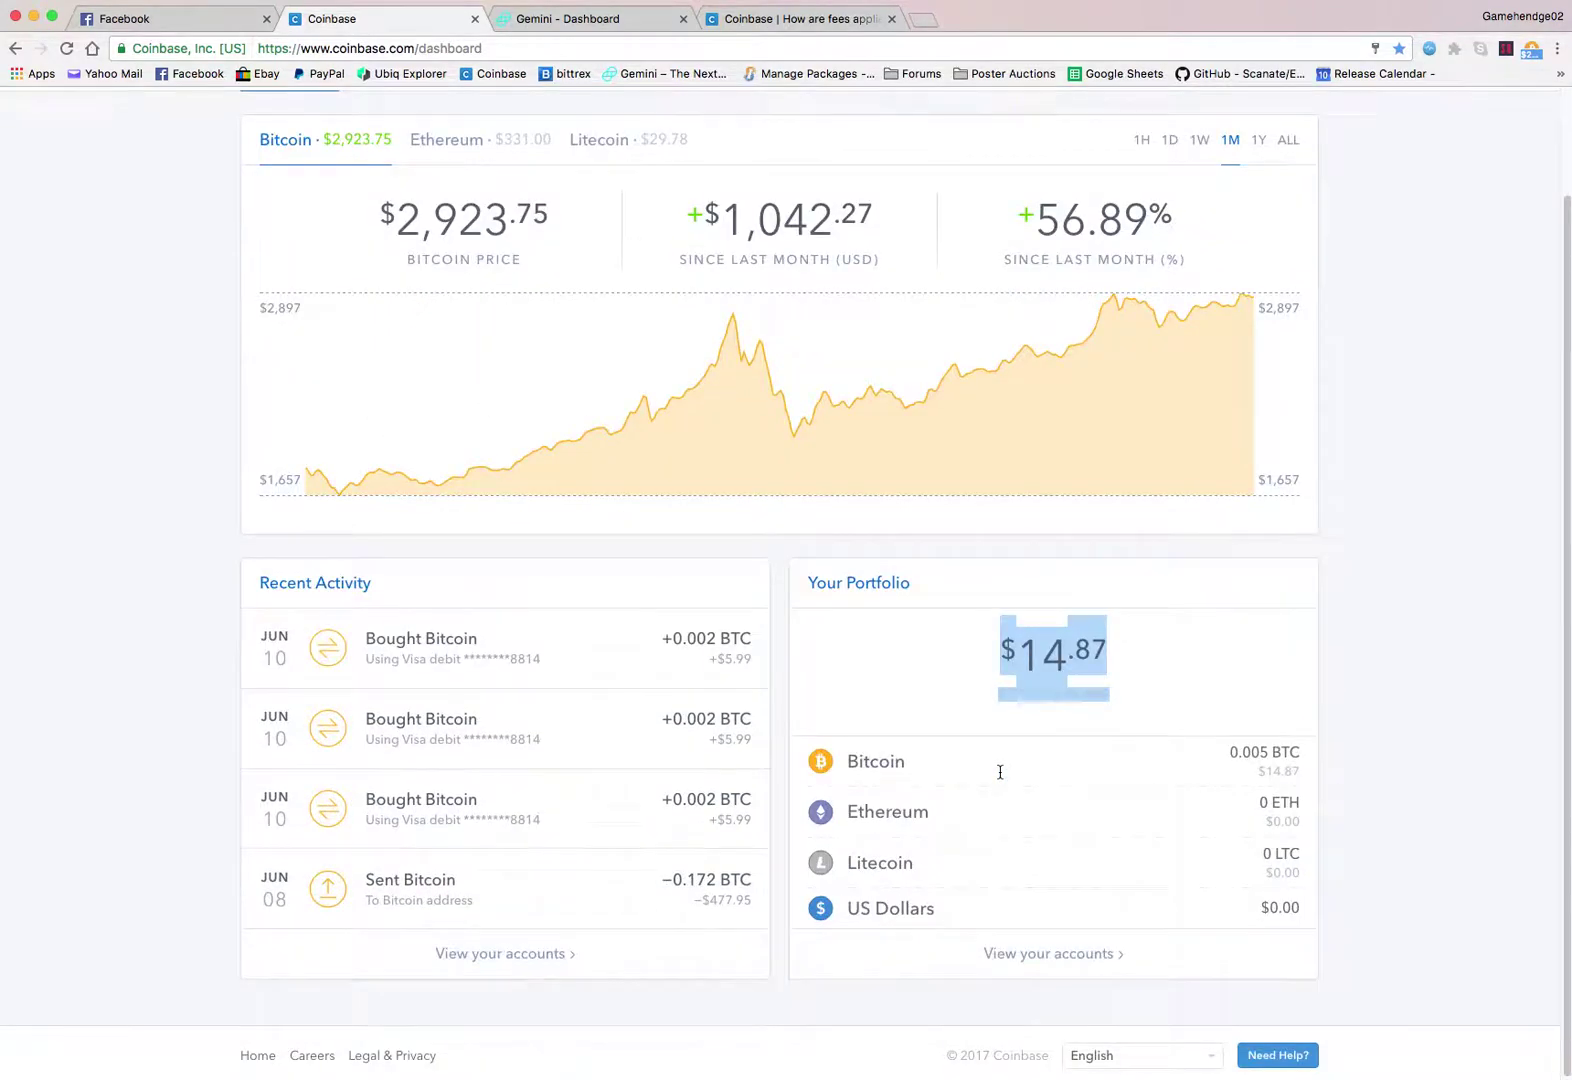
{"action": "scroll", "coordinate": [1000, 771], "scroll_direction": "up", "scroll_amount": 3}
{"action": "left_click", "coordinate": [1152, 782]}
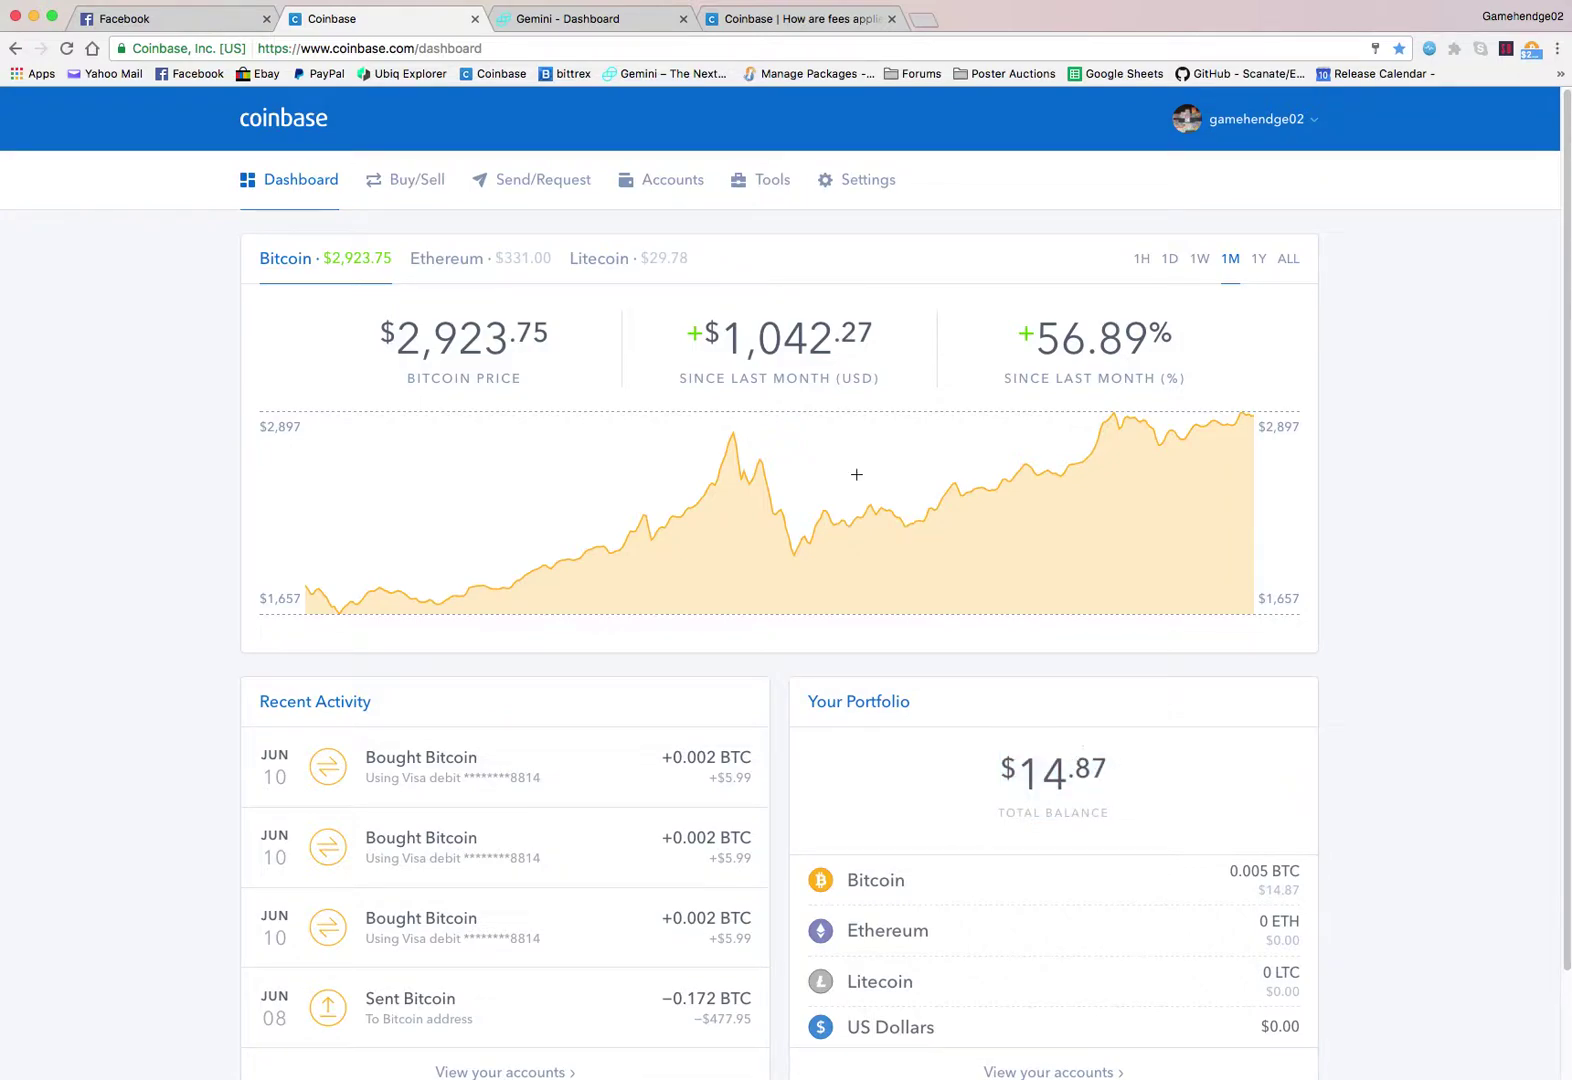
Copy the Bittrex bitcoin deposit address and paste it as the send form's recipient
{"action": "left_click", "coordinate": [540, 185]}
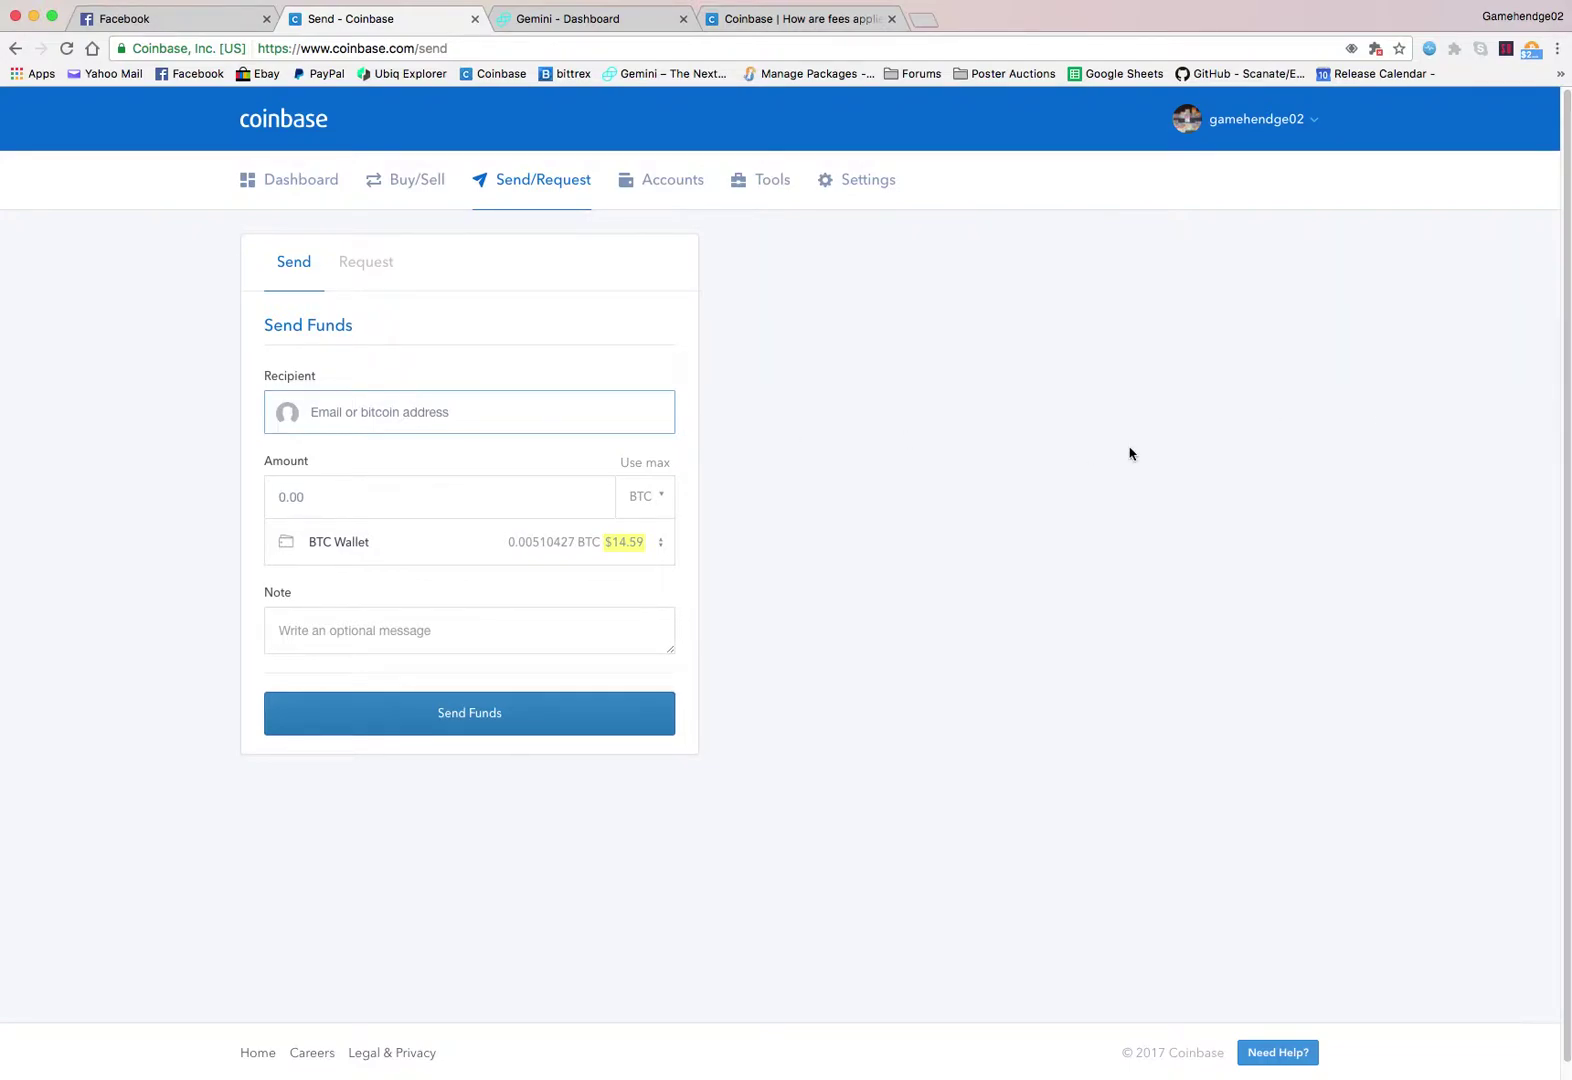
{"action": "key", "text": "super+grave"}
{"action": "right_click", "coordinate": [1366, 418]}
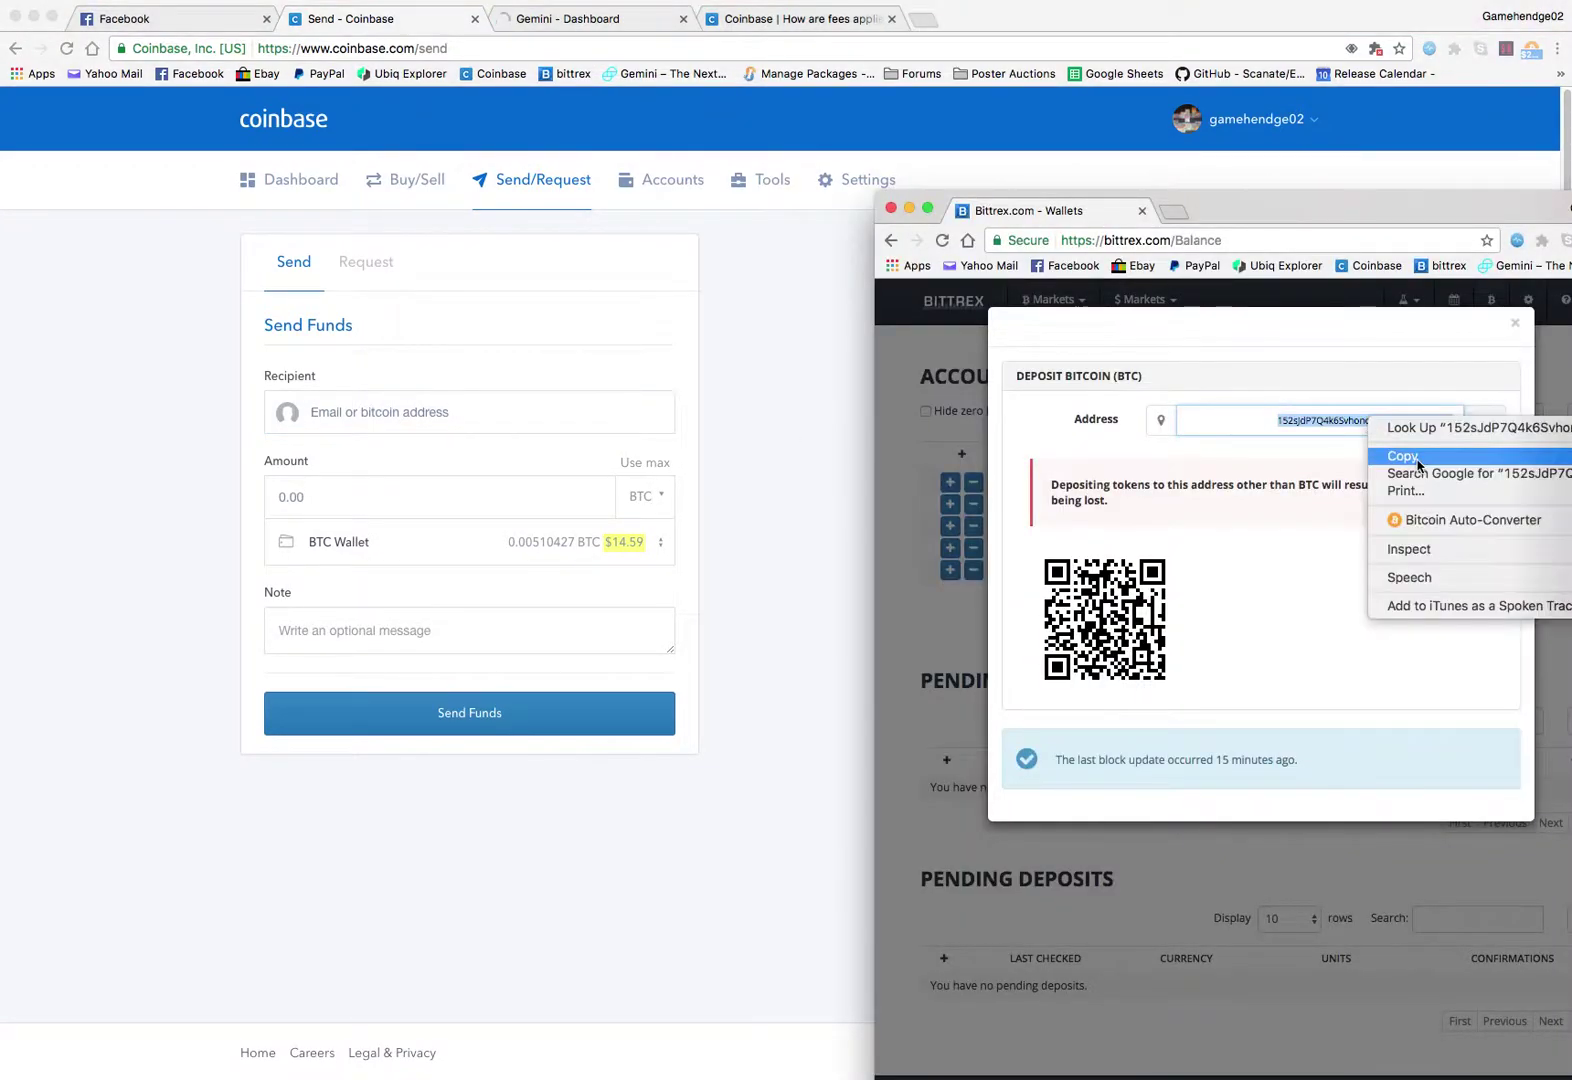
{"action": "left_click", "coordinate": [1382, 460]}
{"action": "left_click", "coordinate": [811, 407]}
{"action": "right_click", "coordinate": [405, 414]}
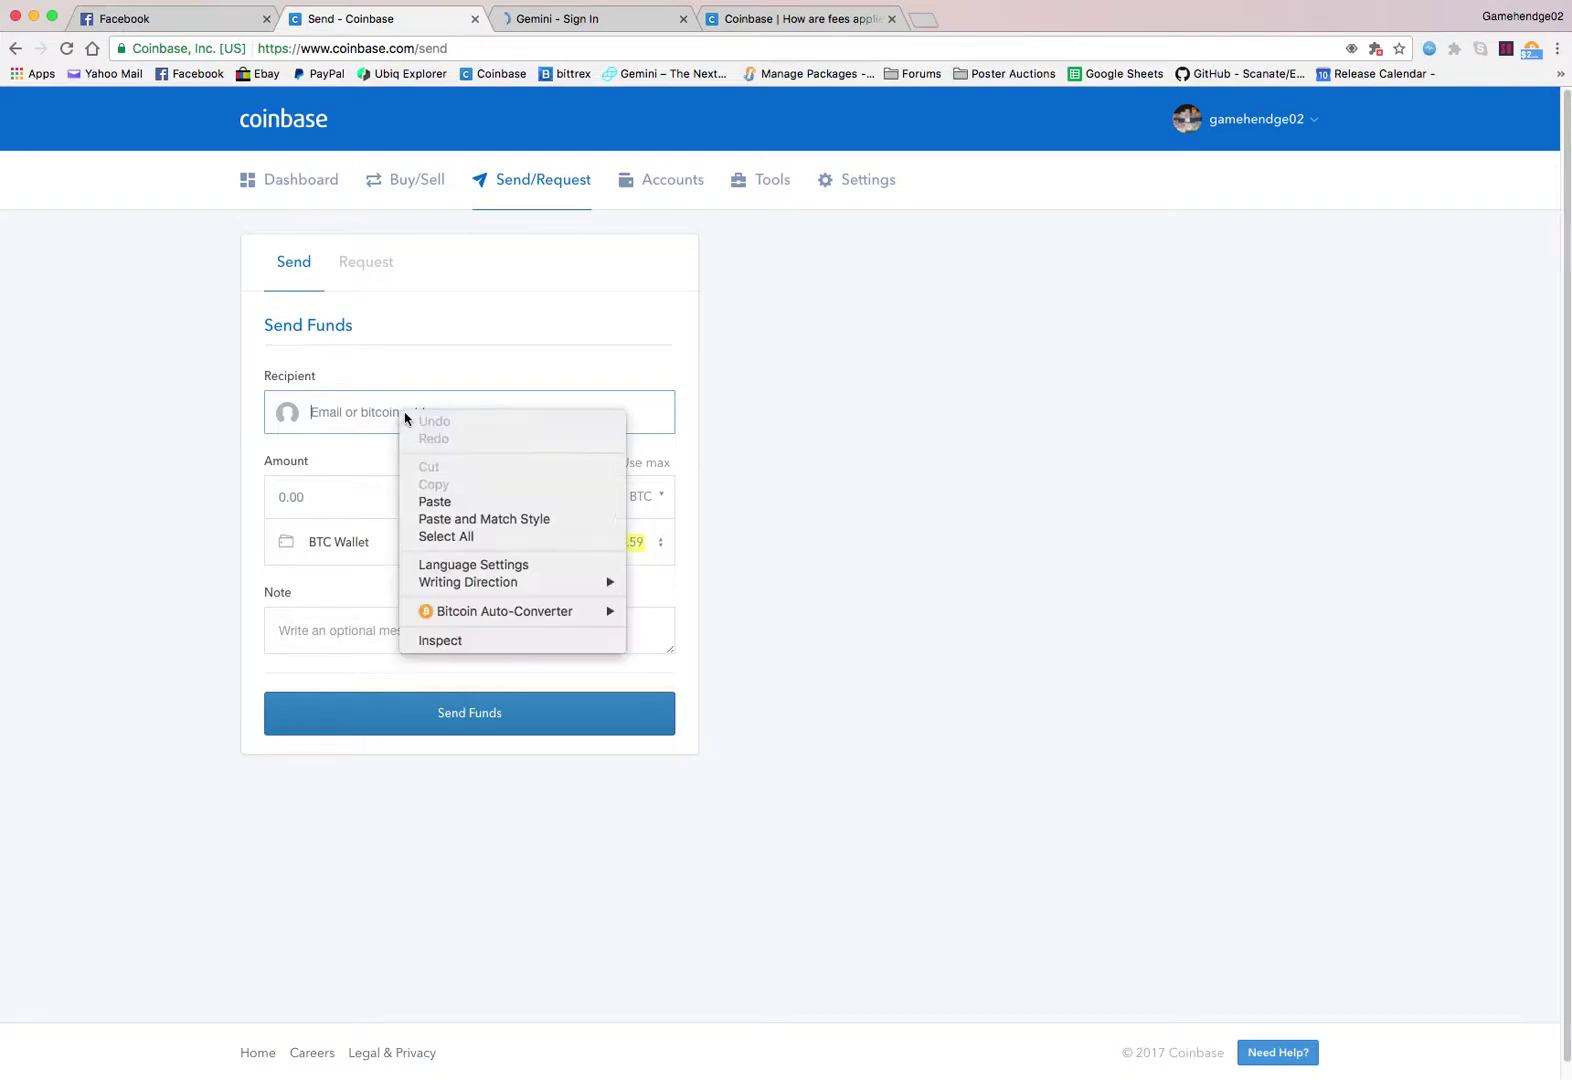
{"action": "left_click", "coordinate": [495, 501]}
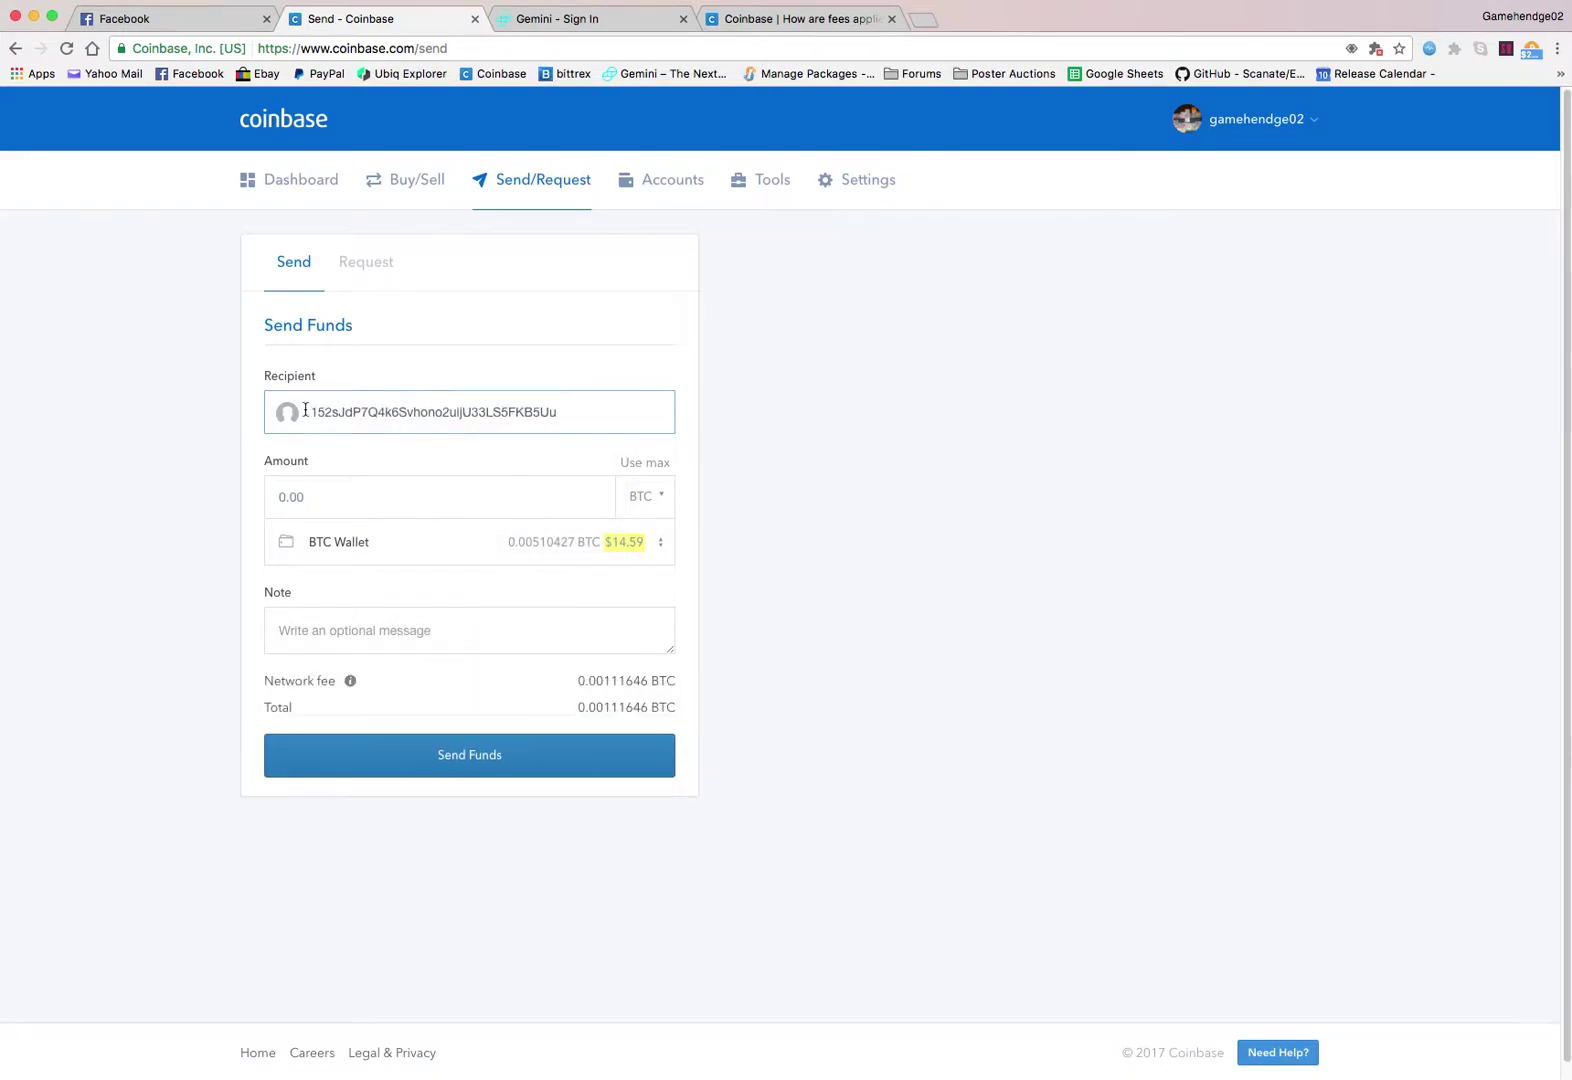
{"action": "mouse_move", "coordinate": [309, 413]}
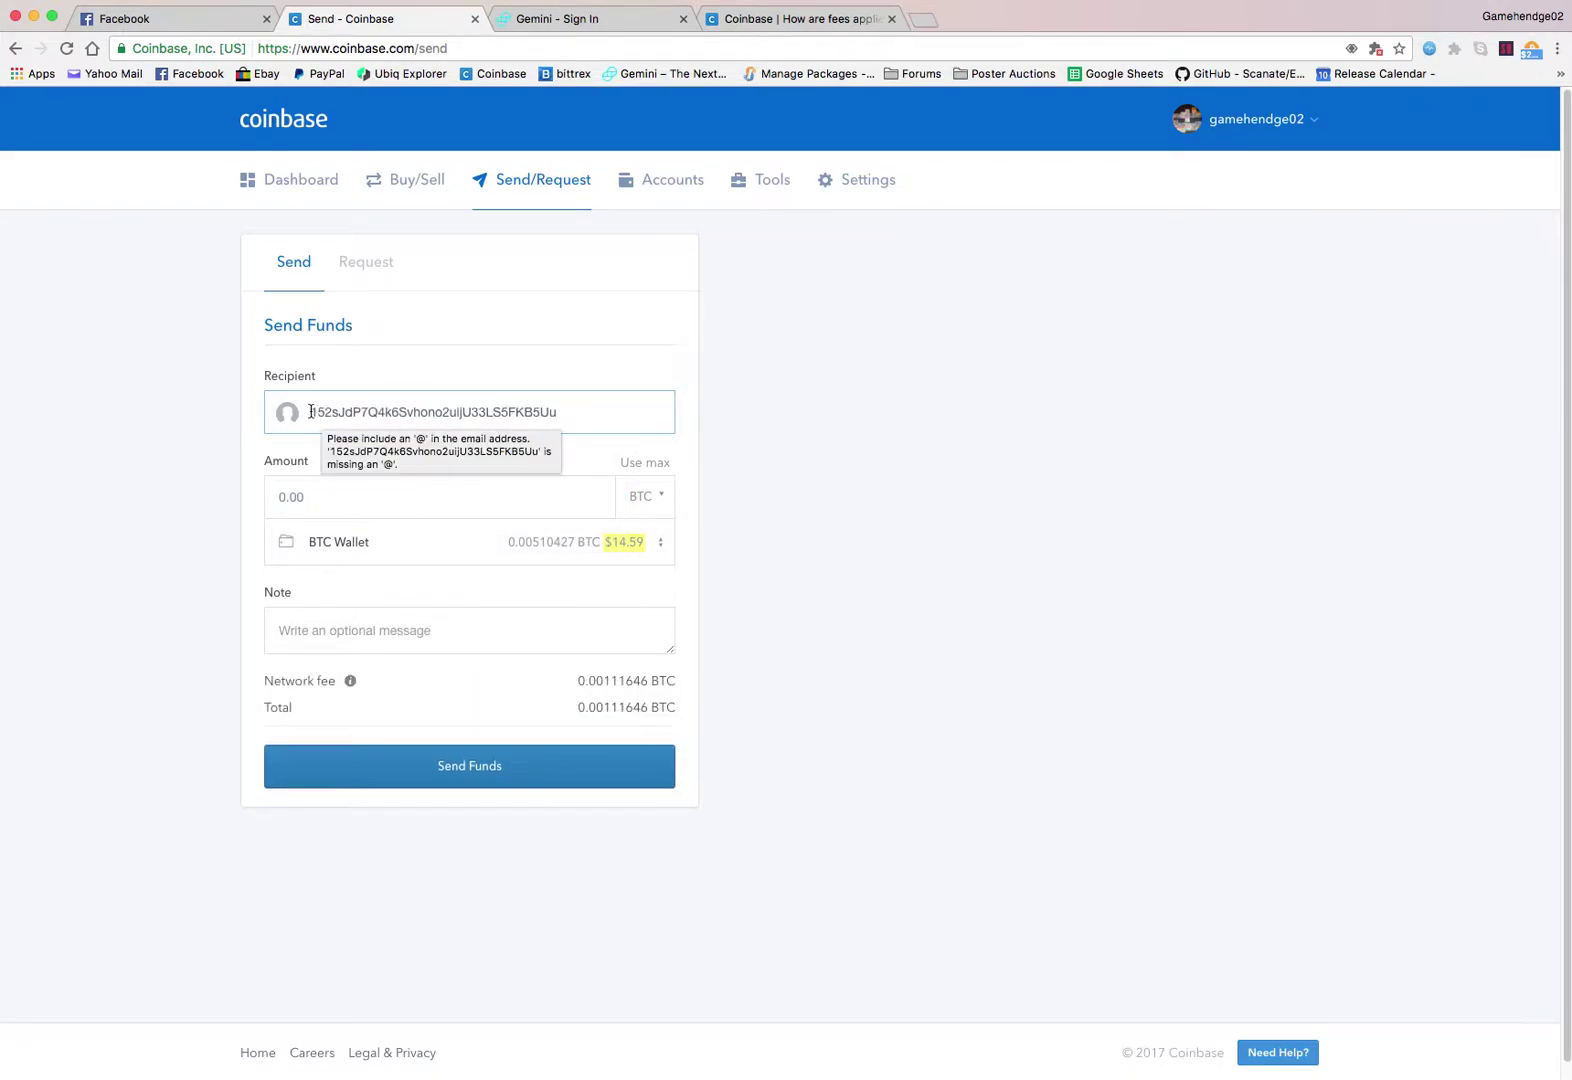
Compare the pasted recipient address ending KB5Uu against the one shown on Bittrex
{"action": "left_click_drag", "start_coordinate": [309, 412], "coordinate": [349, 415]}
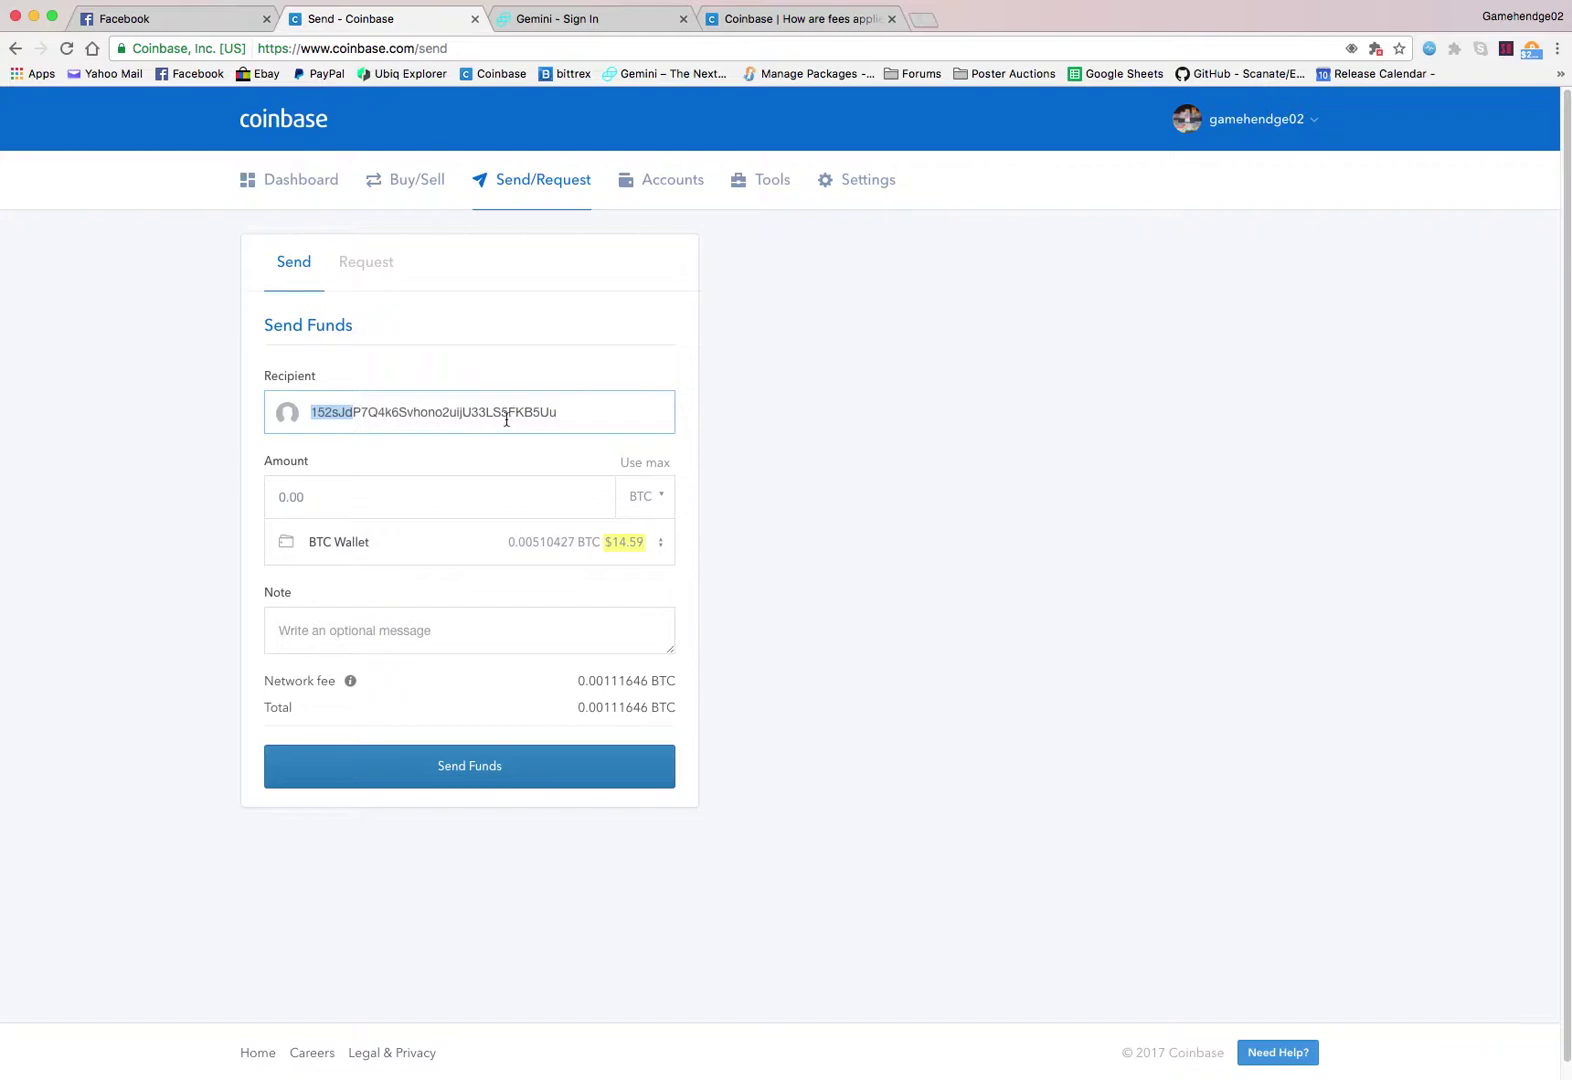
{"action": "left_click", "coordinate": [561, 415]}
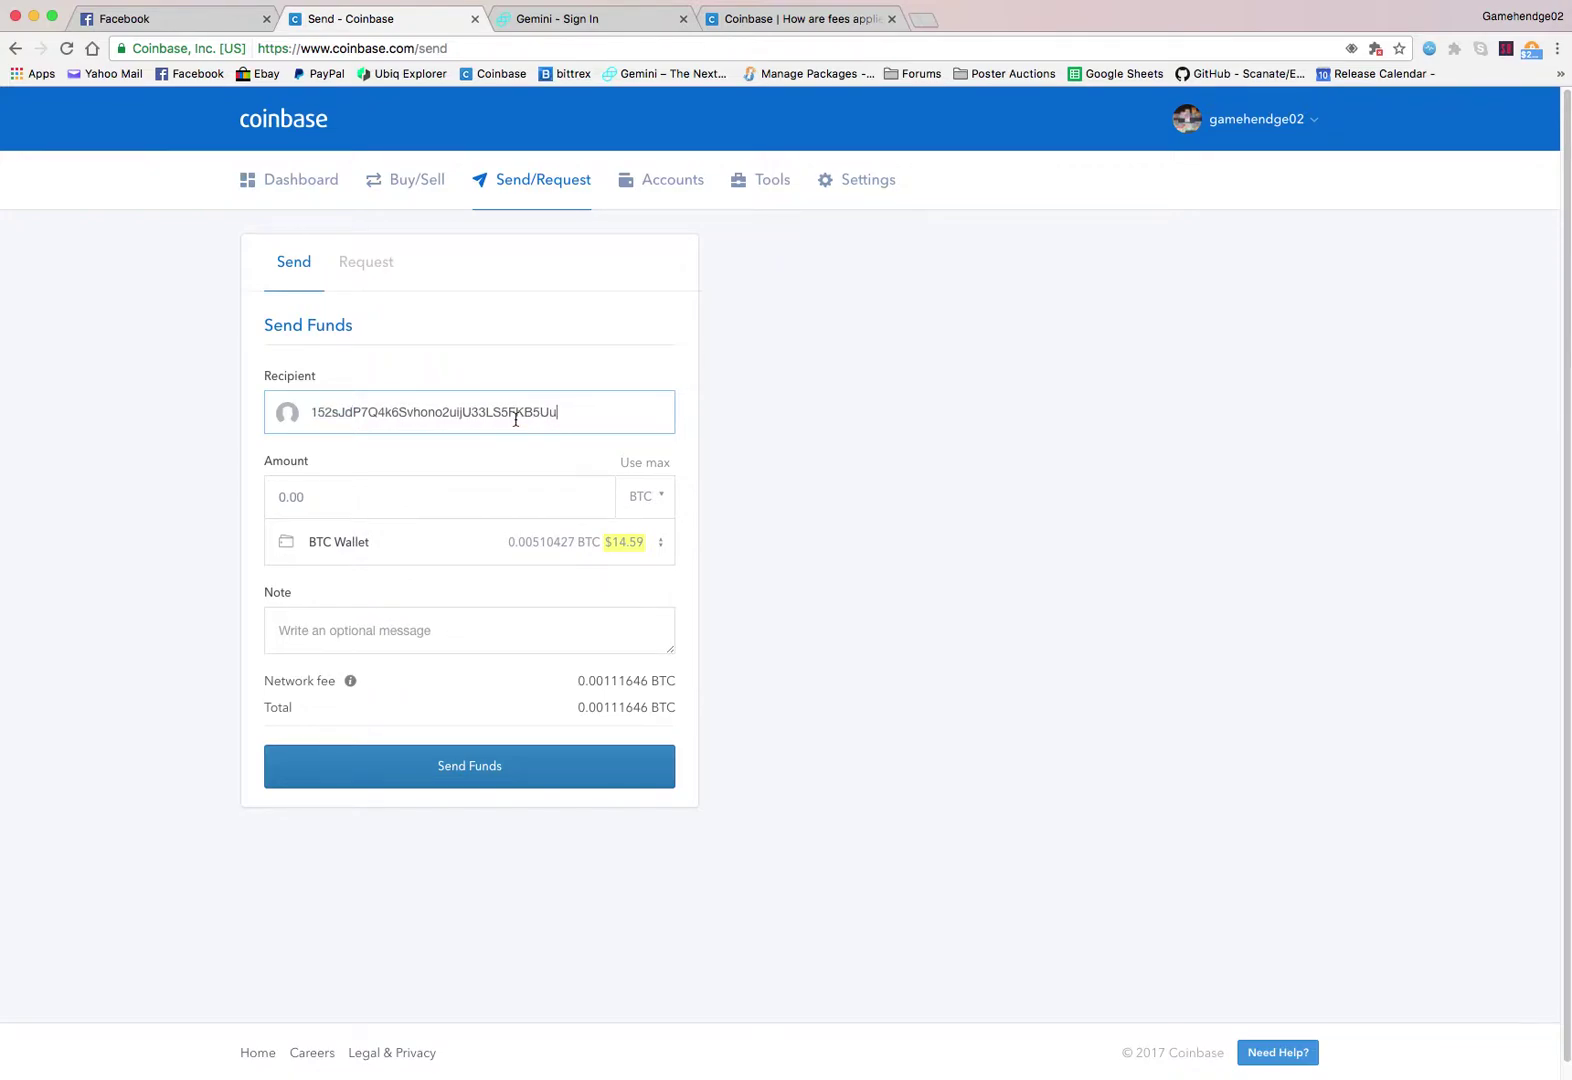
{"action": "left_click", "coordinate": [516, 418], "text": "shift"}
{"action": "key", "text": "super+grave"}
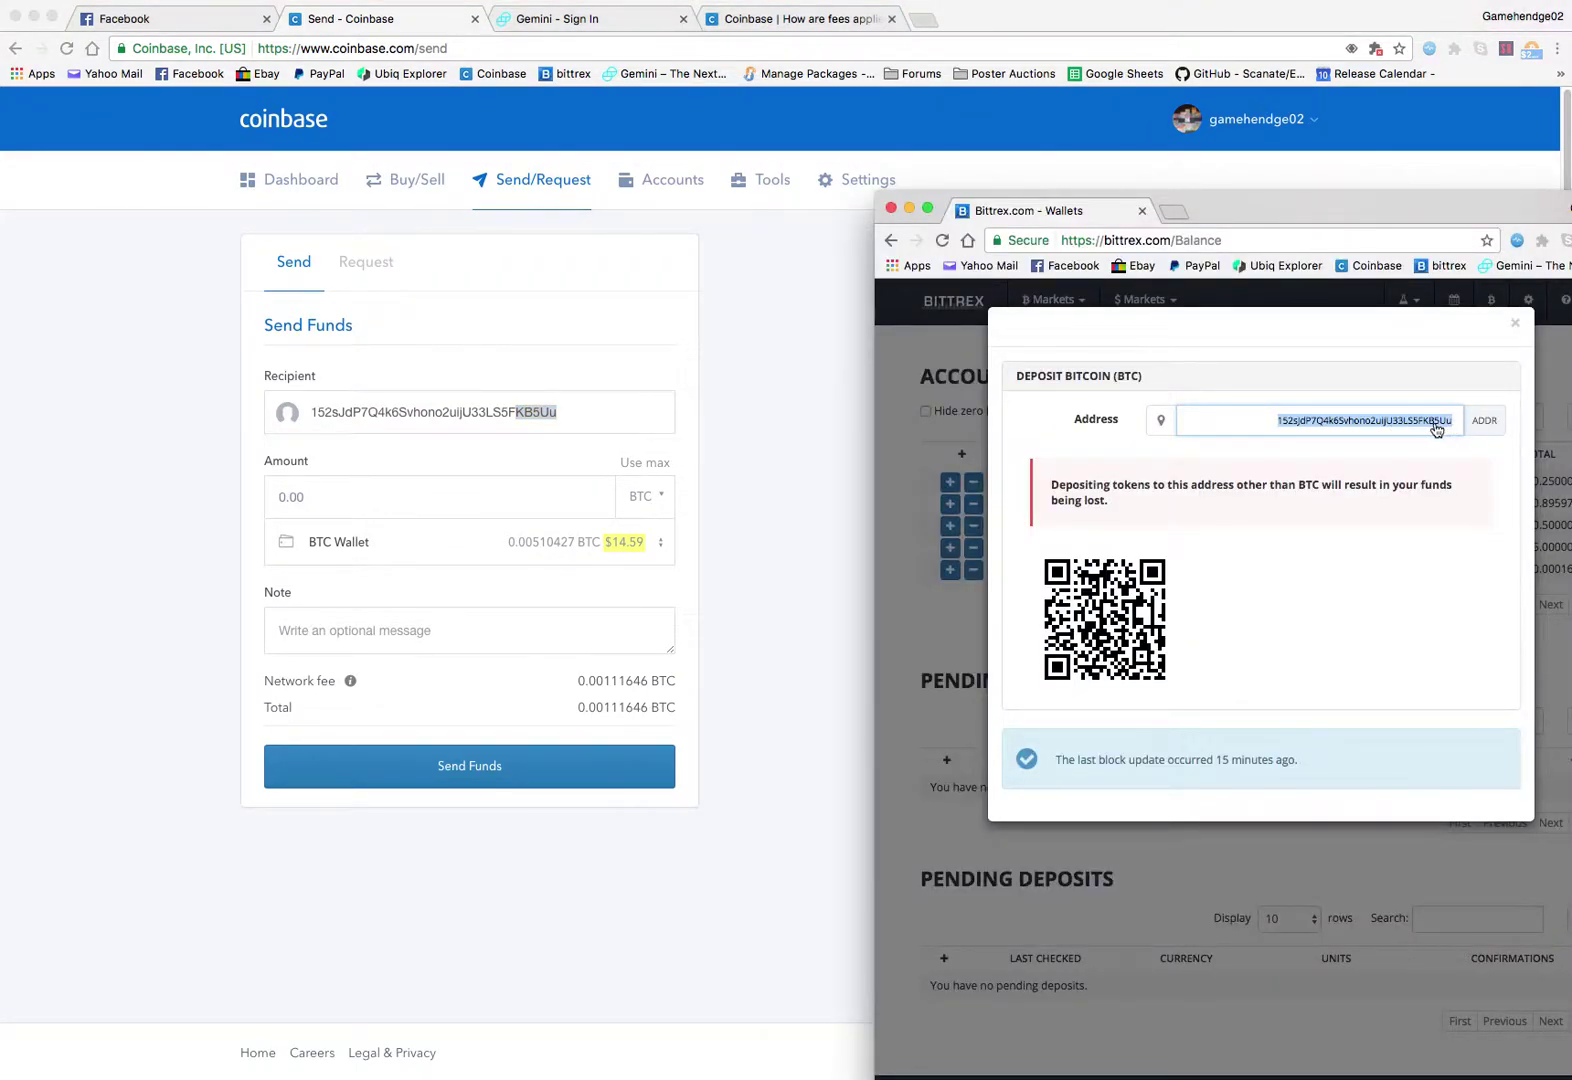
{"action": "left_click", "coordinate": [787, 398]}
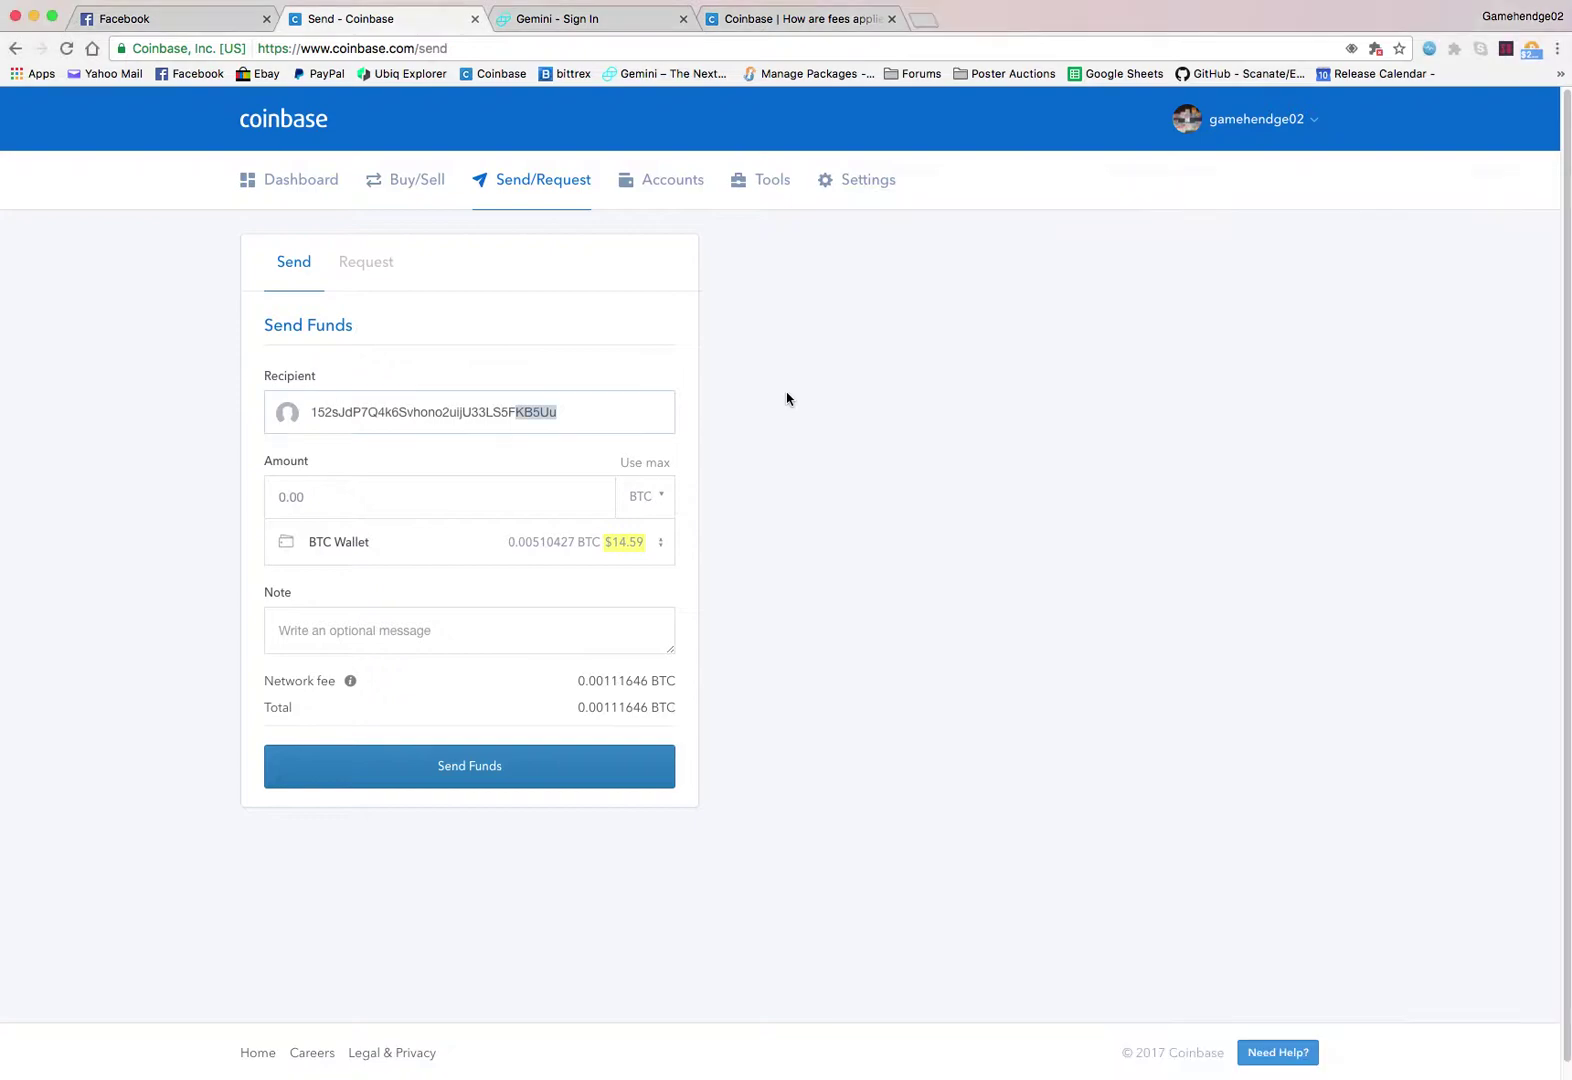
{"action": "left_click", "coordinate": [583, 447]}
Set the send amount to 5 with USD as the currency
{"action": "left_click", "coordinate": [465, 500]}
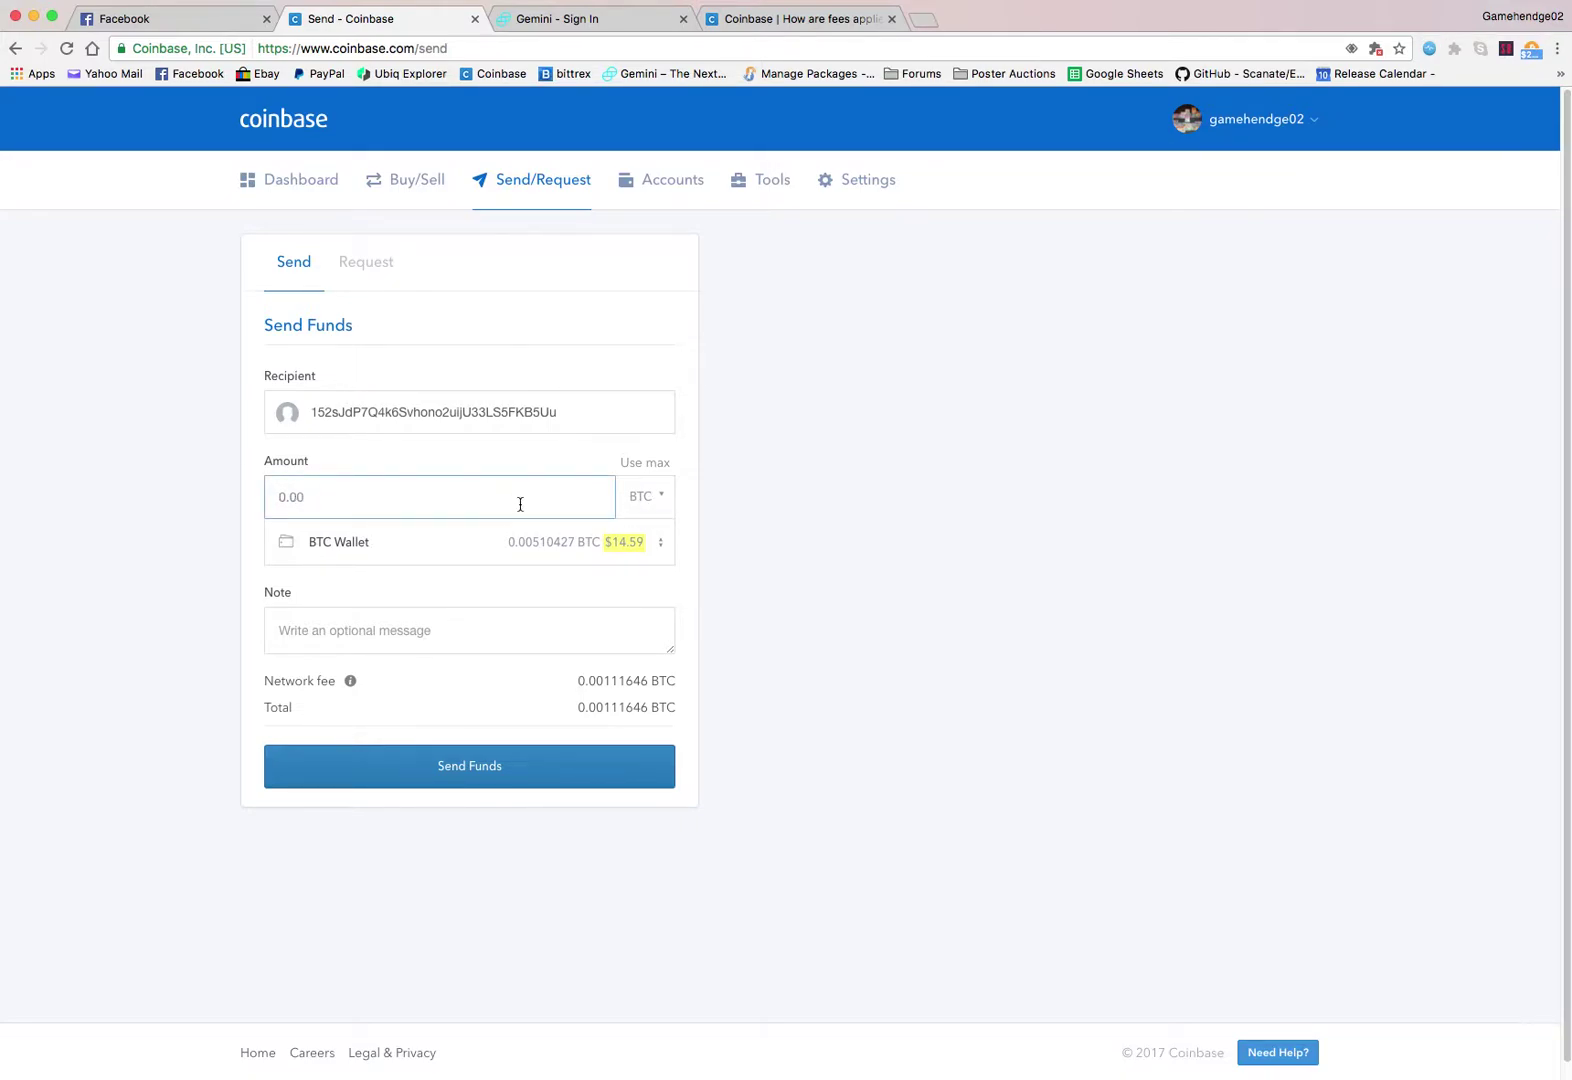
{"action": "left_click", "coordinate": [657, 500]}
{"action": "left_click", "coordinate": [637, 541]}
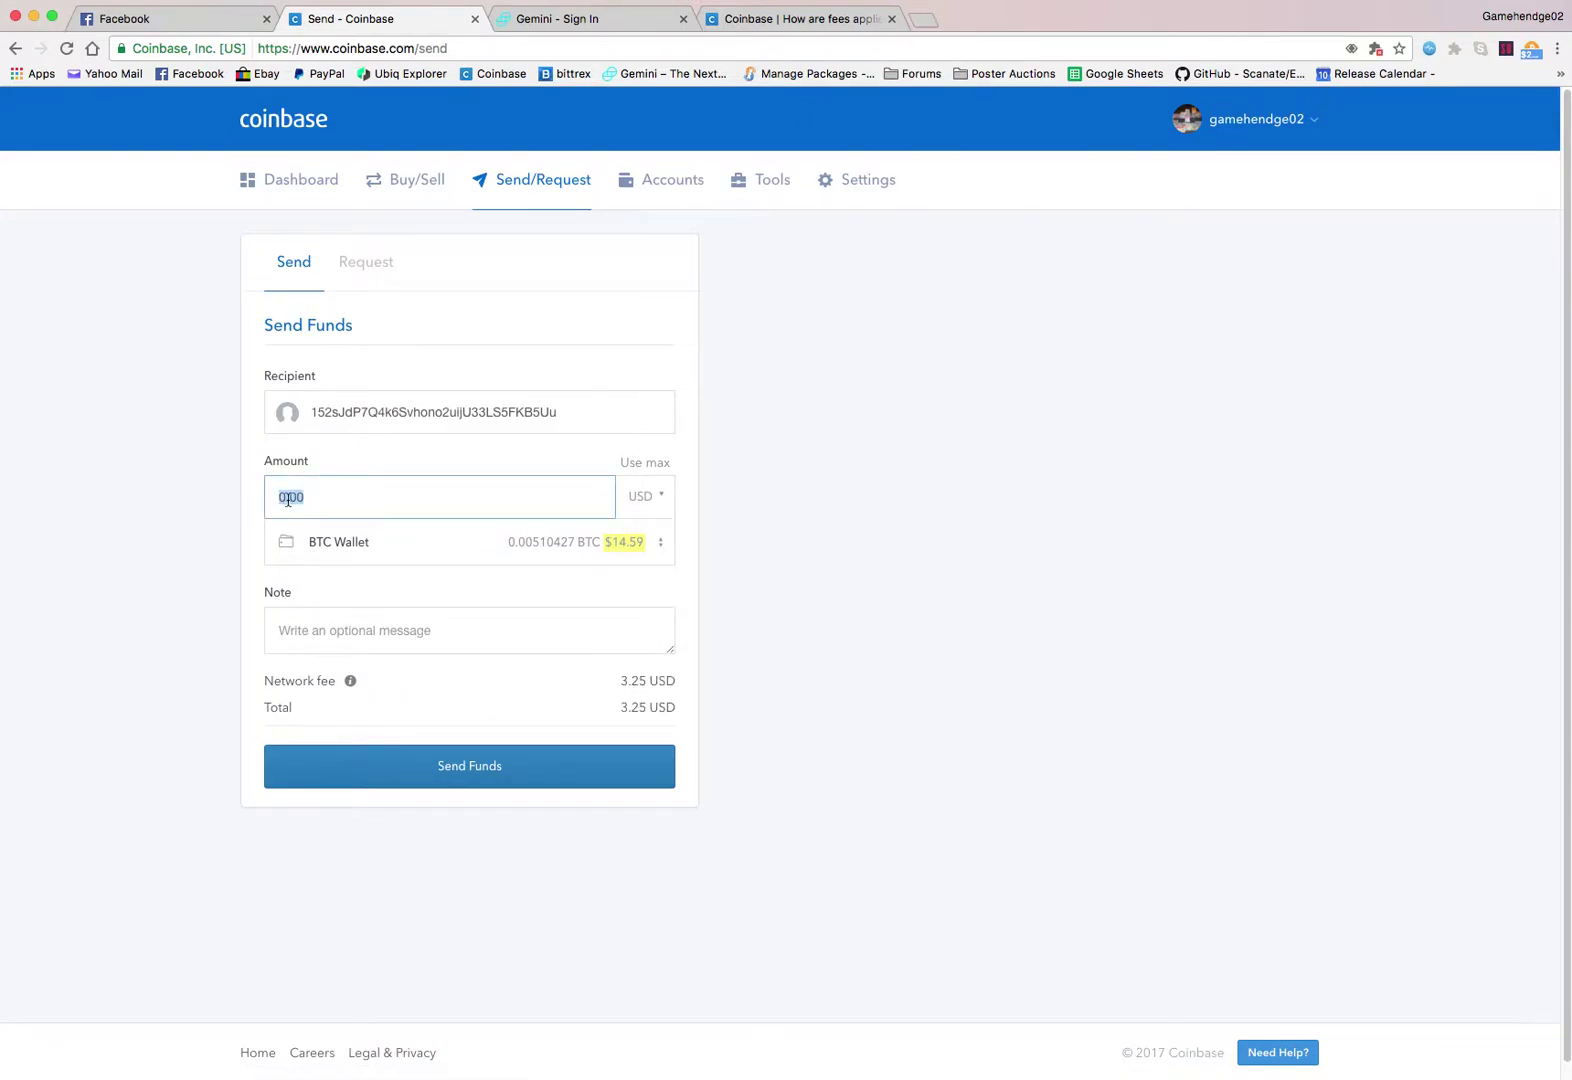
{"action": "type", "text": "5"}
{"action": "left_click", "coordinate": [486, 517]}
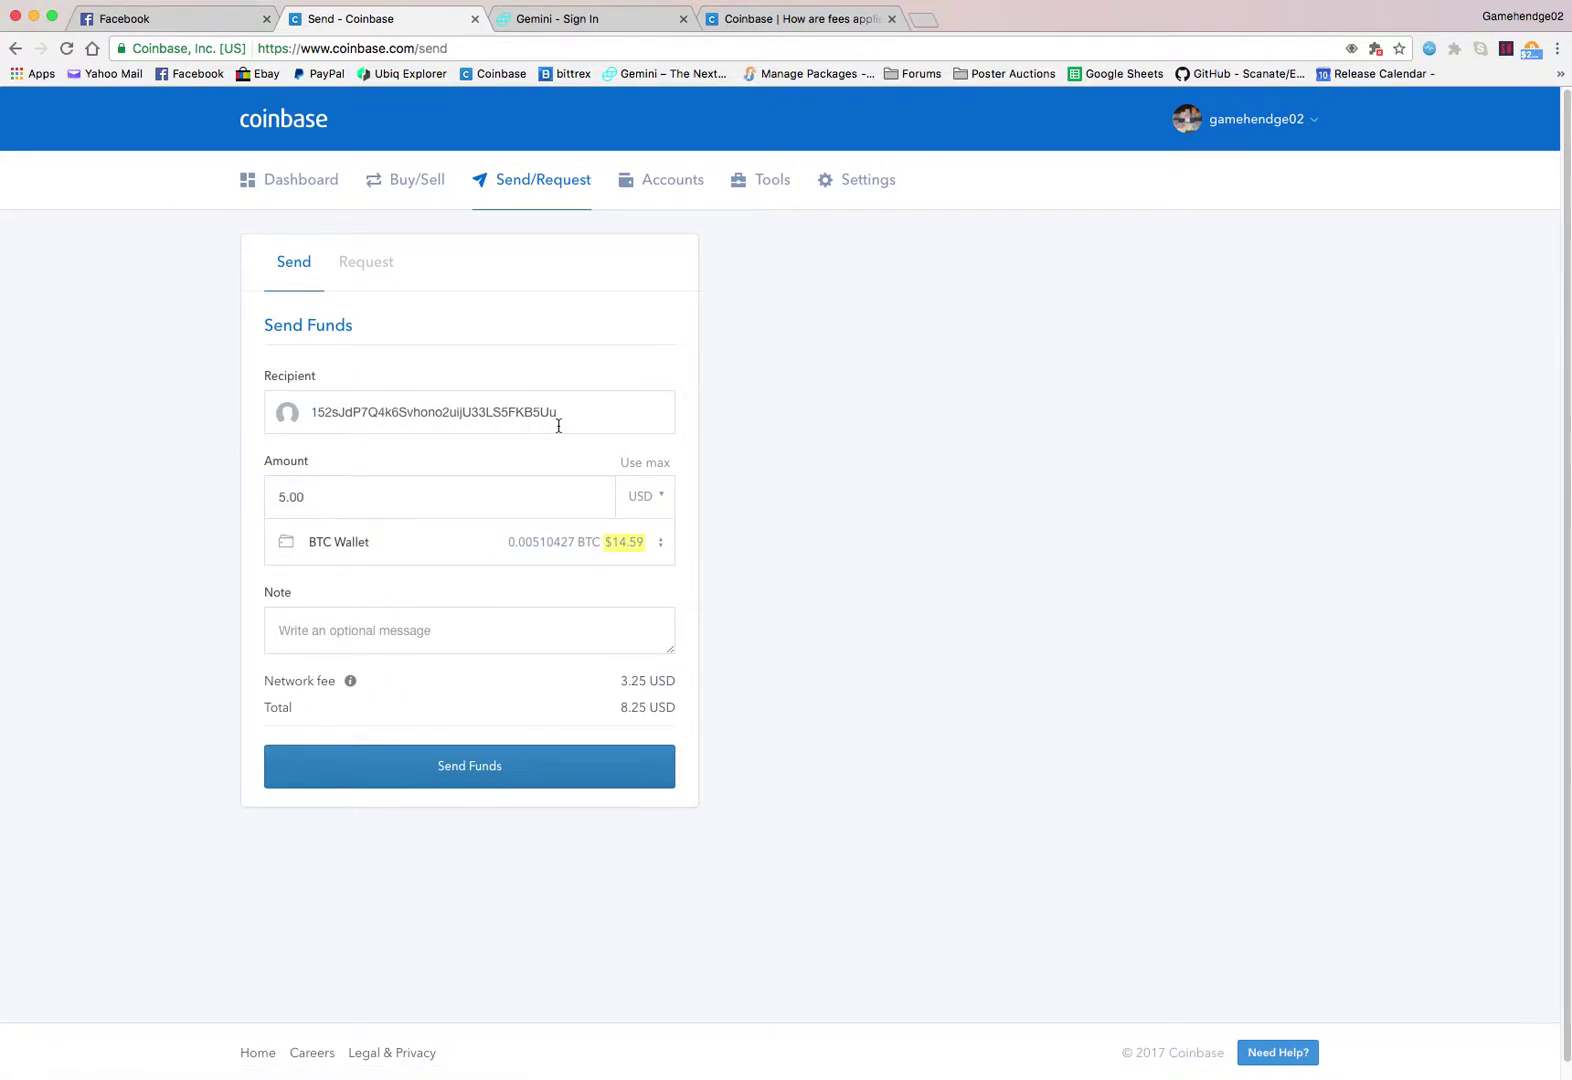
Add the note 'Here is 5$' and submit the send for review
{"action": "left_click", "coordinate": [462, 632]}
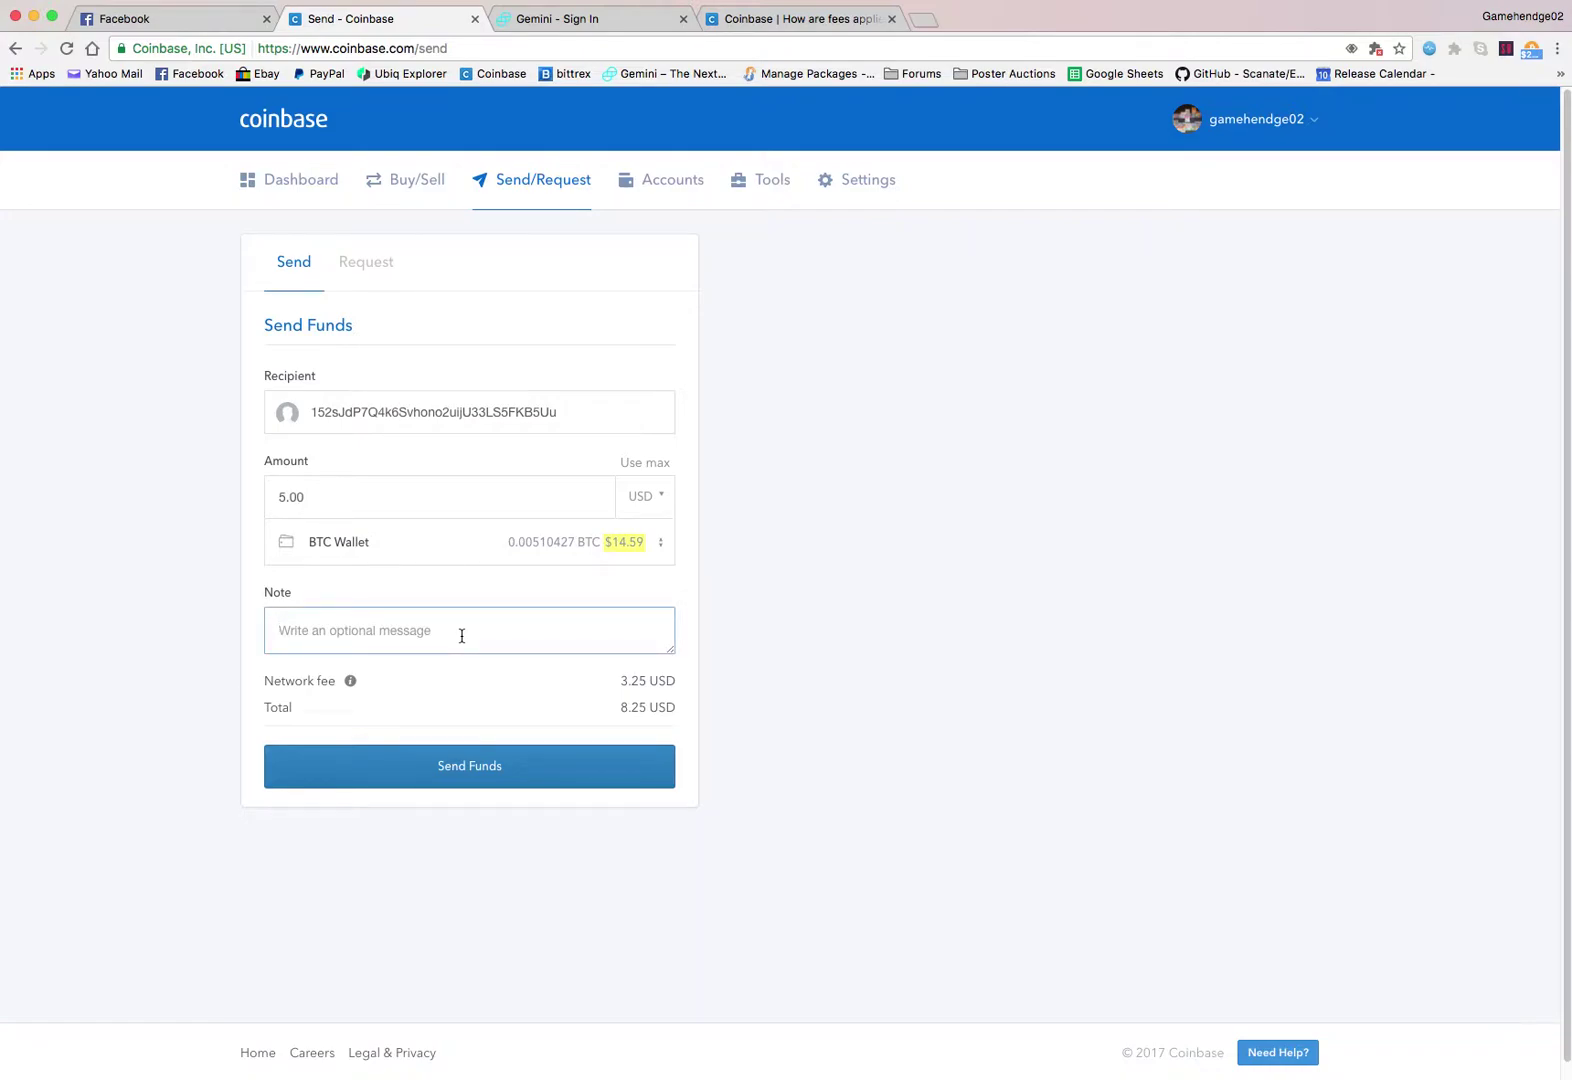
{"action": "type", "text": "Here is 5$"}
{"action": "left_click", "coordinate": [483, 776]}
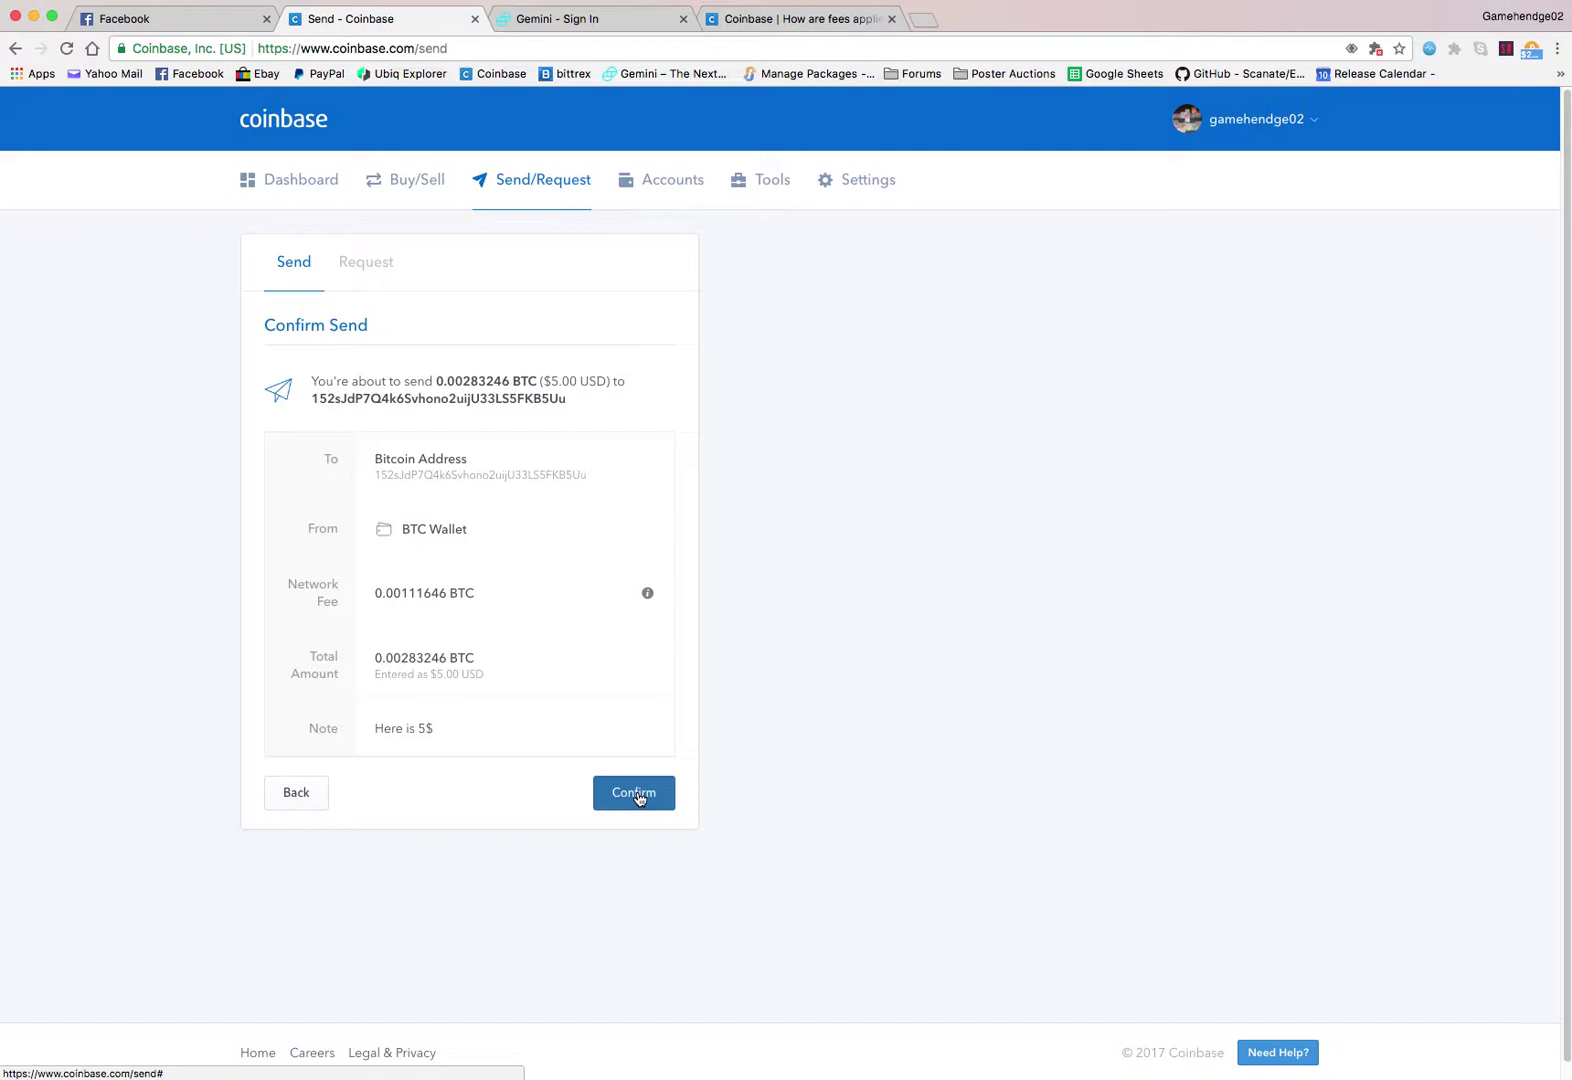
Leave the Confirm Send summary via Back without sending the money
{"action": "left_click_drag", "start_coordinate": [637, 798], "coordinate": [625, 865]}
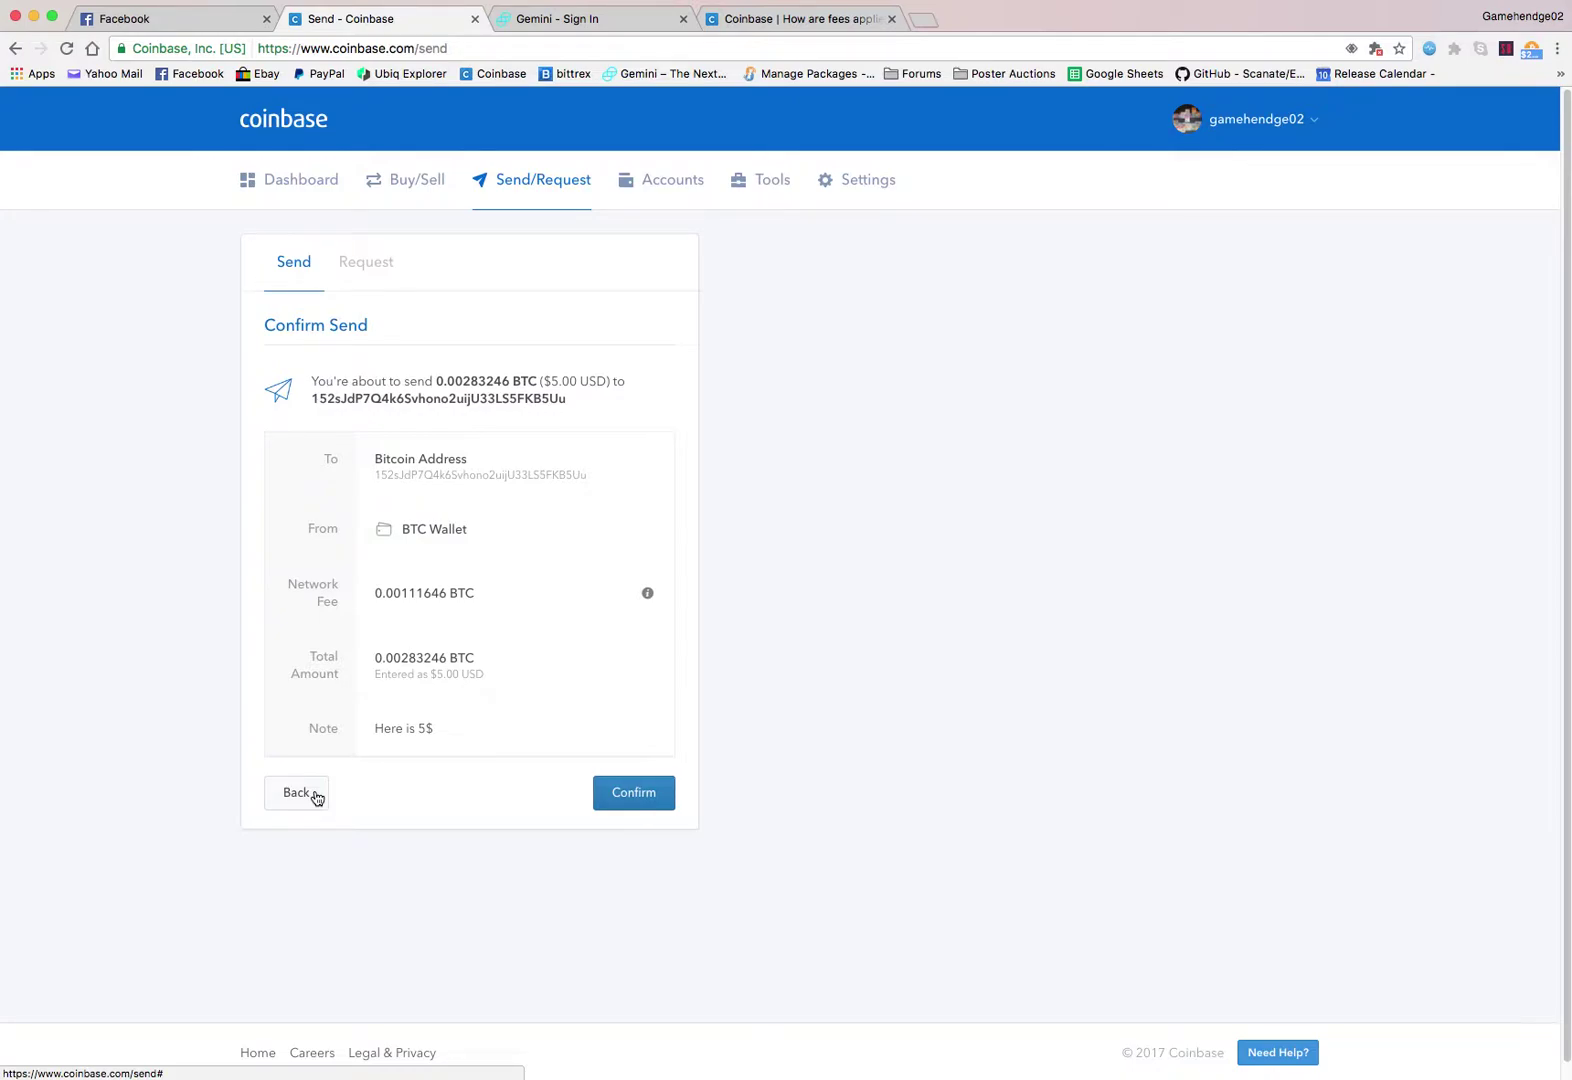
{"action": "left_click", "coordinate": [301, 793]}
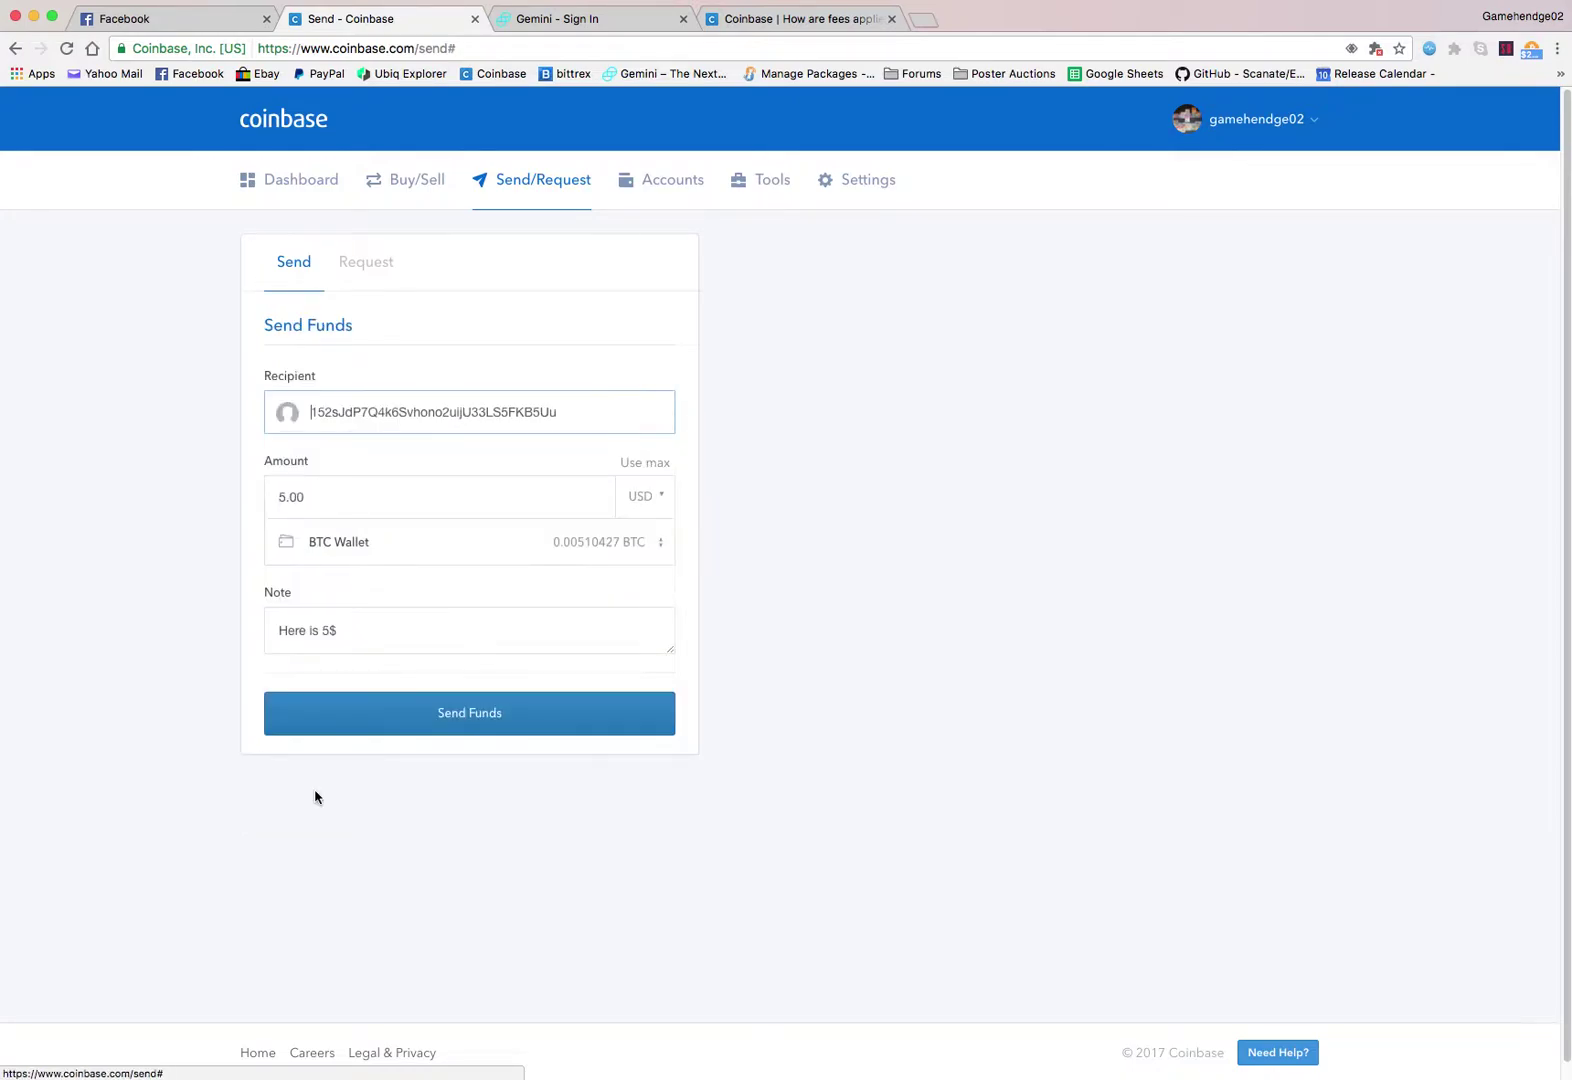
From the dashboard, view the June 08 sent bitcoin details and its blockchain confirmations
{"action": "left_click", "coordinate": [284, 182]}
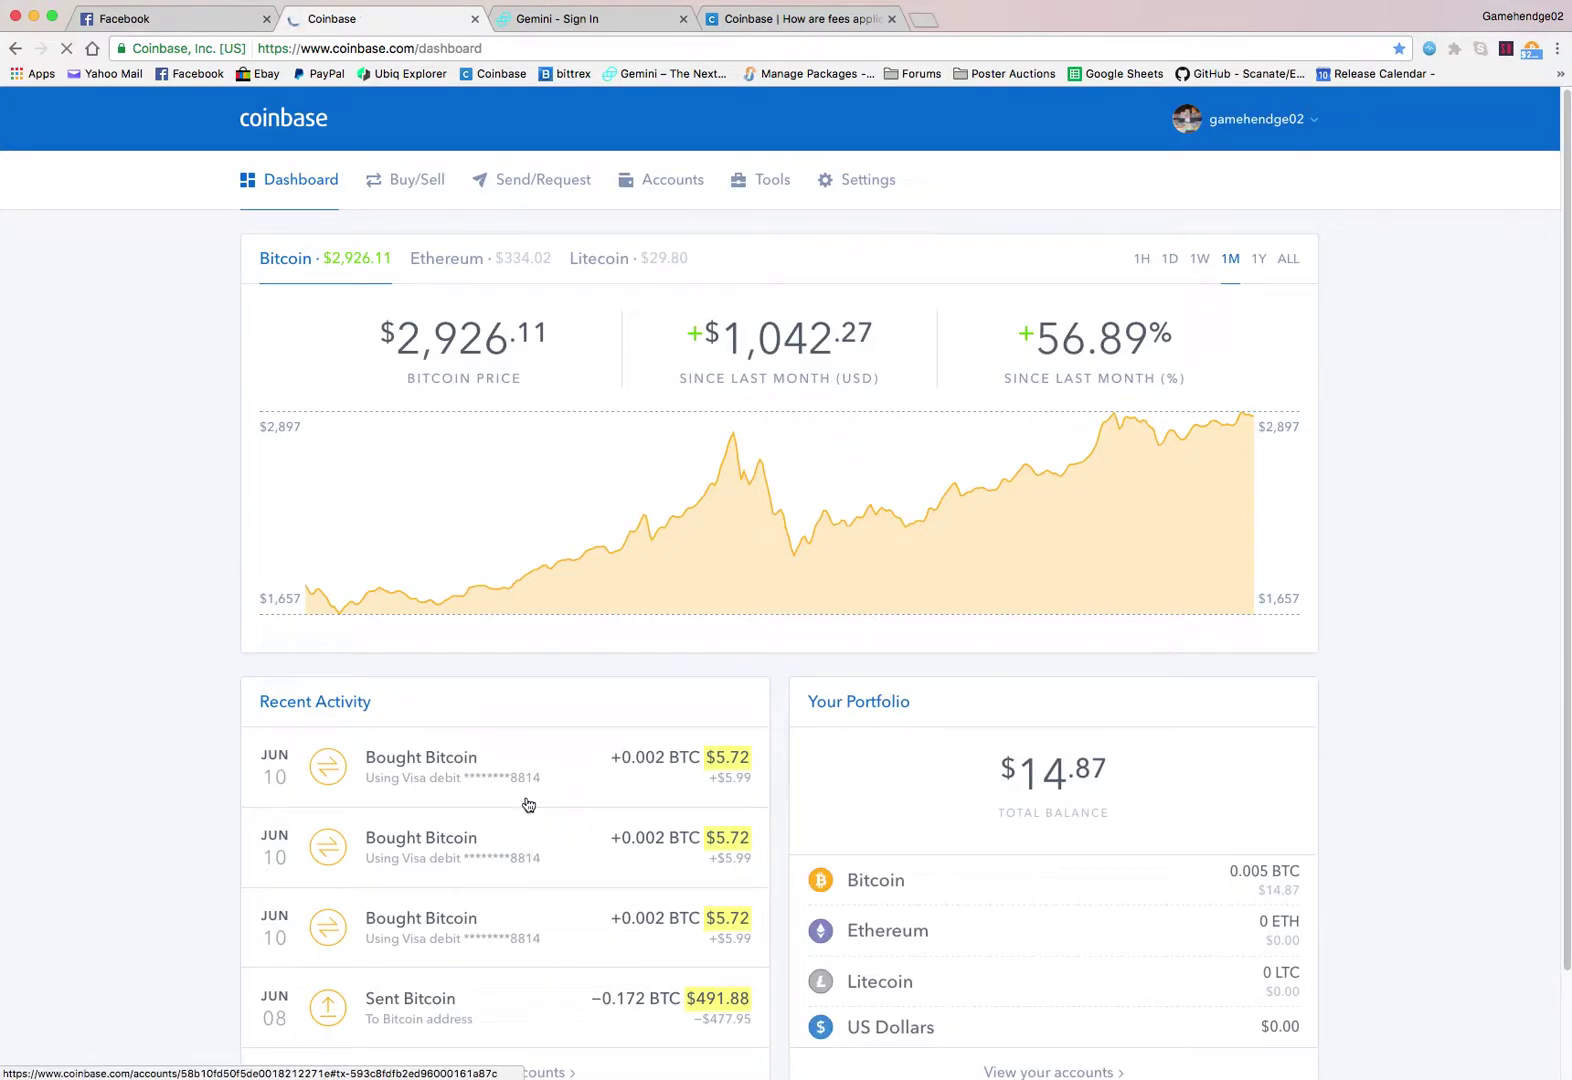
{"action": "scroll", "coordinate": [526, 822], "scroll_direction": "down", "scroll_amount": 1}
{"action": "left_click", "coordinate": [478, 1004]}
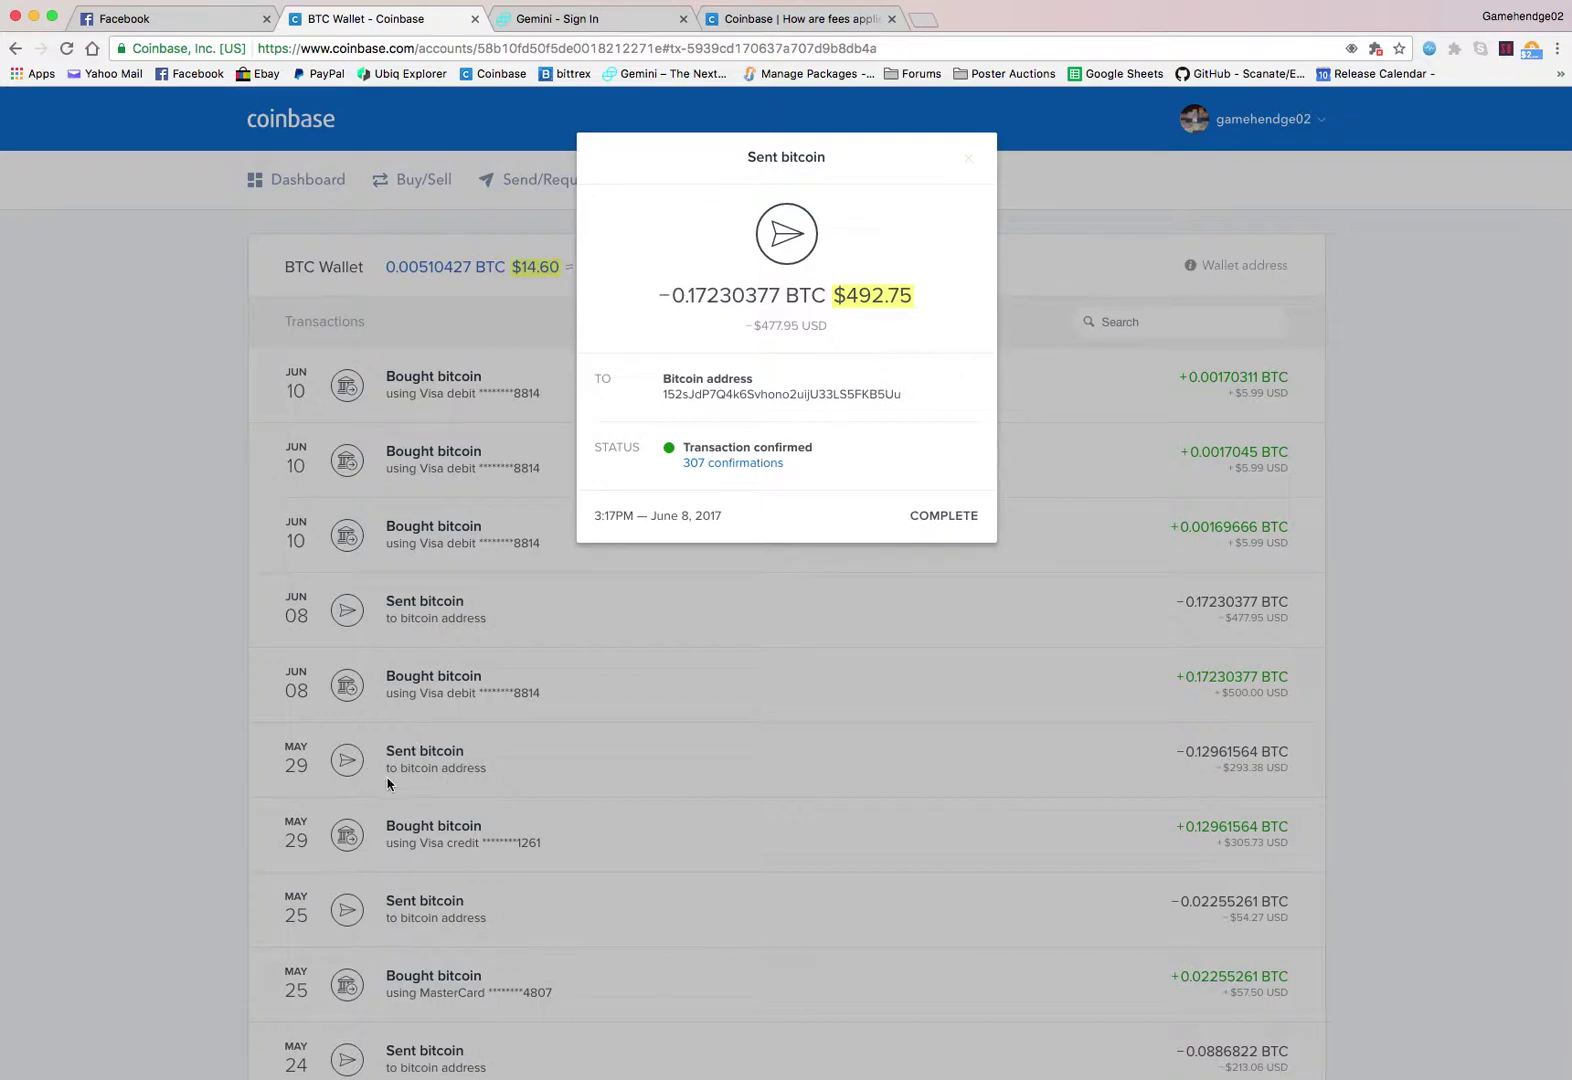
{"action": "left_click", "coordinate": [721, 470]}
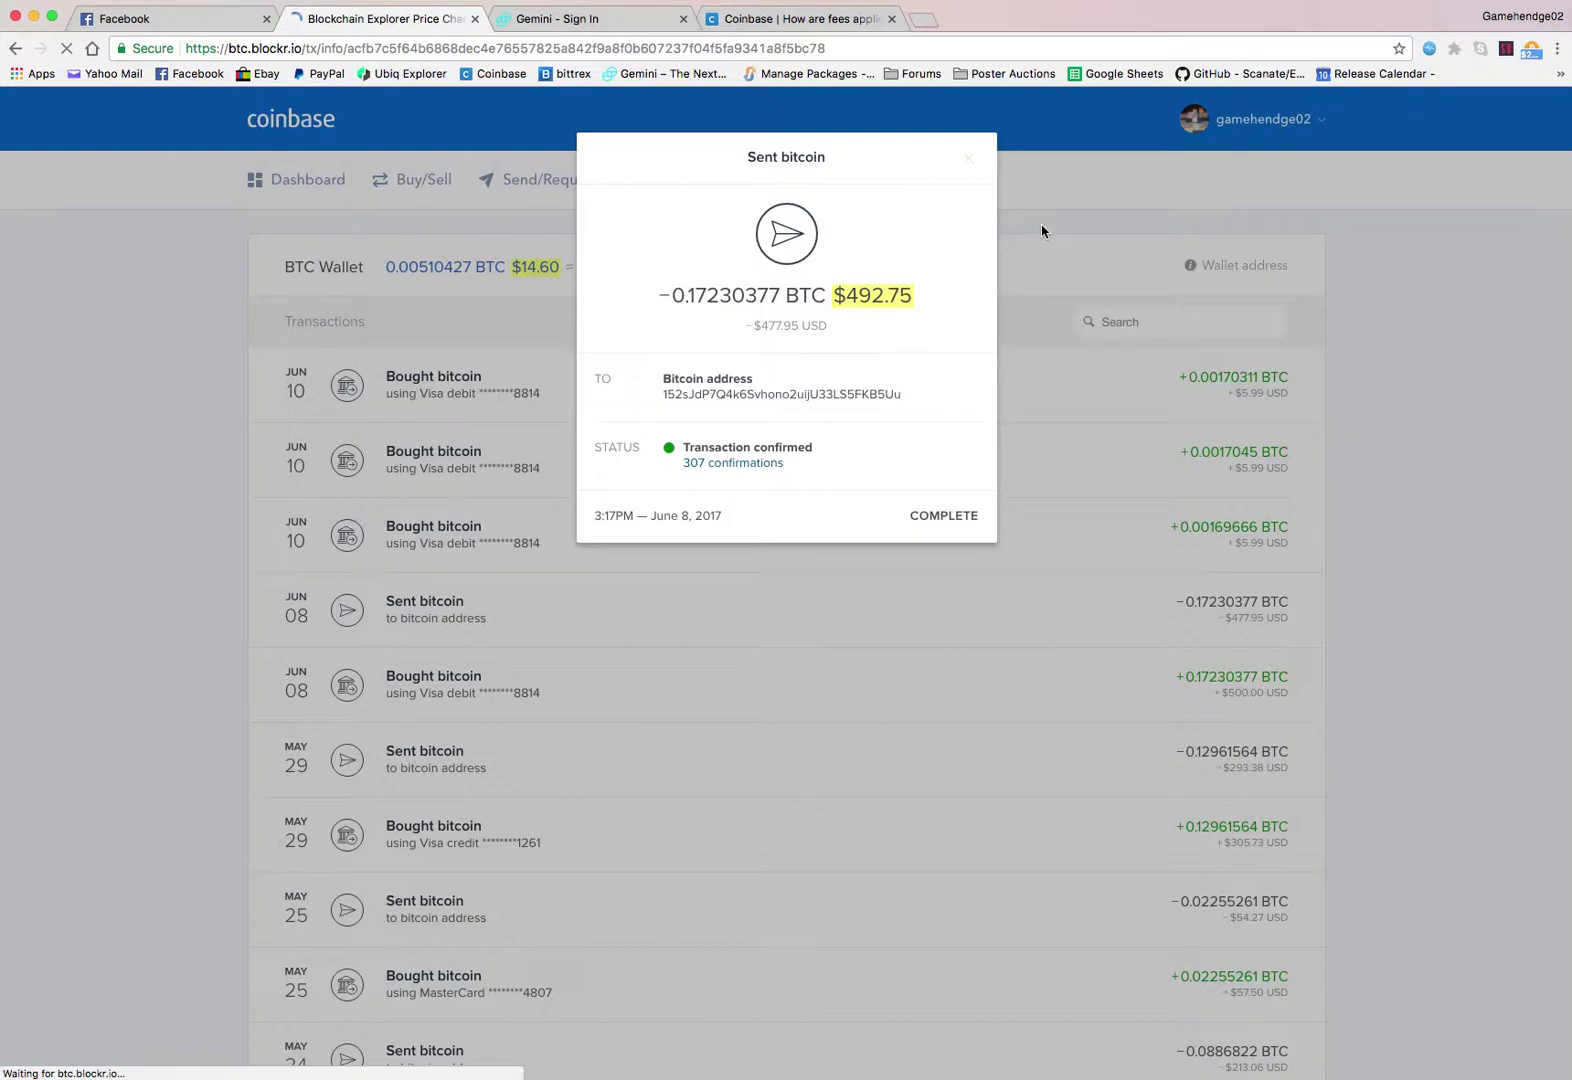
Load coinbase.com in the support article tab and highlight the $14.87 total balance
{"action": "left_click", "coordinate": [836, 21]}
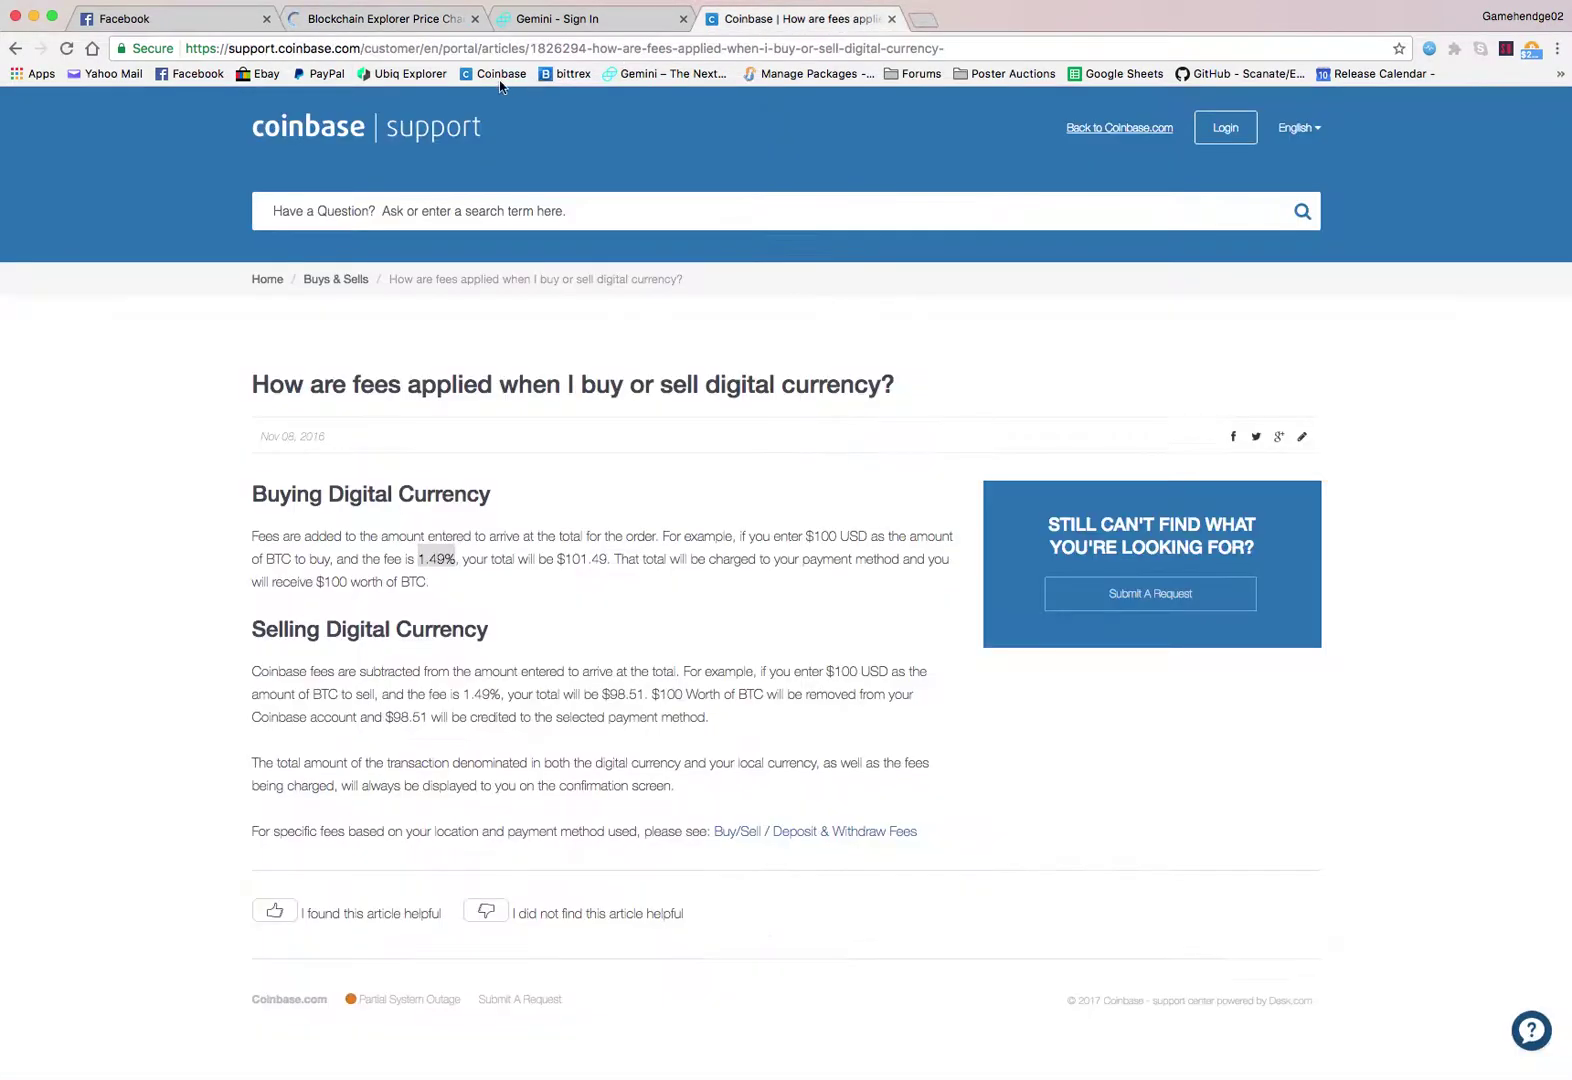
{"action": "left_click", "coordinate": [379, 49]}
{"action": "type", "text": "coin"}
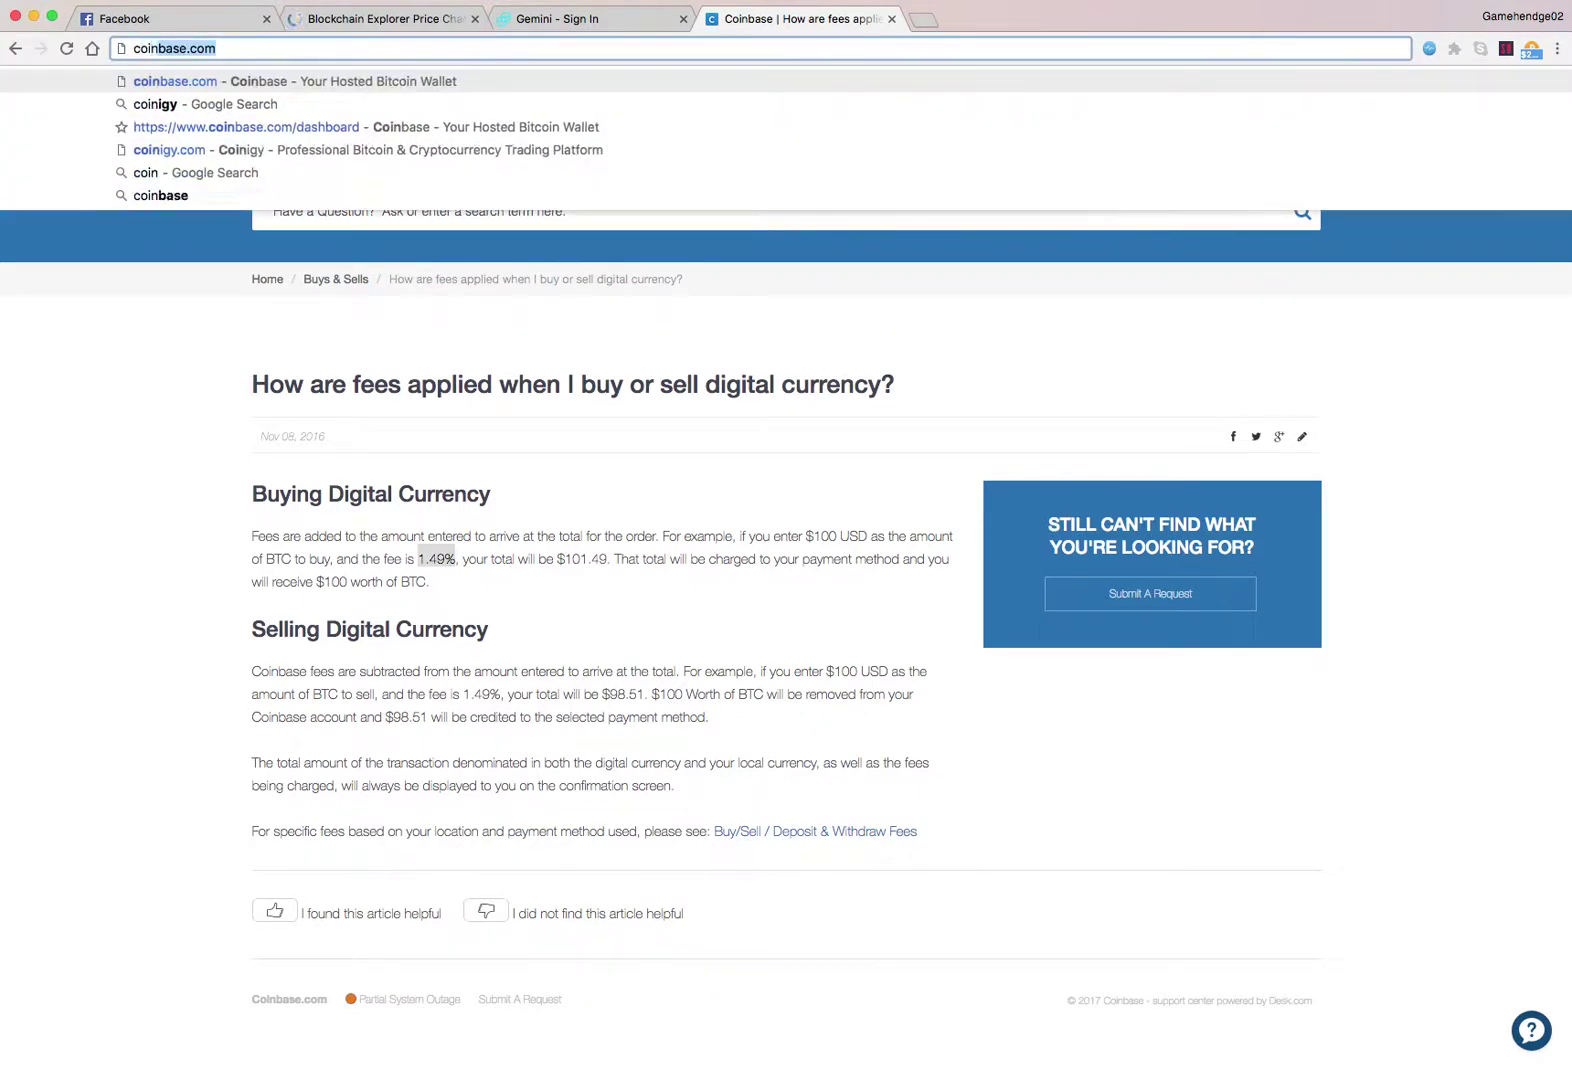
{"action": "type", "text": "base.com"}
{"action": "key", "text": "Return"}
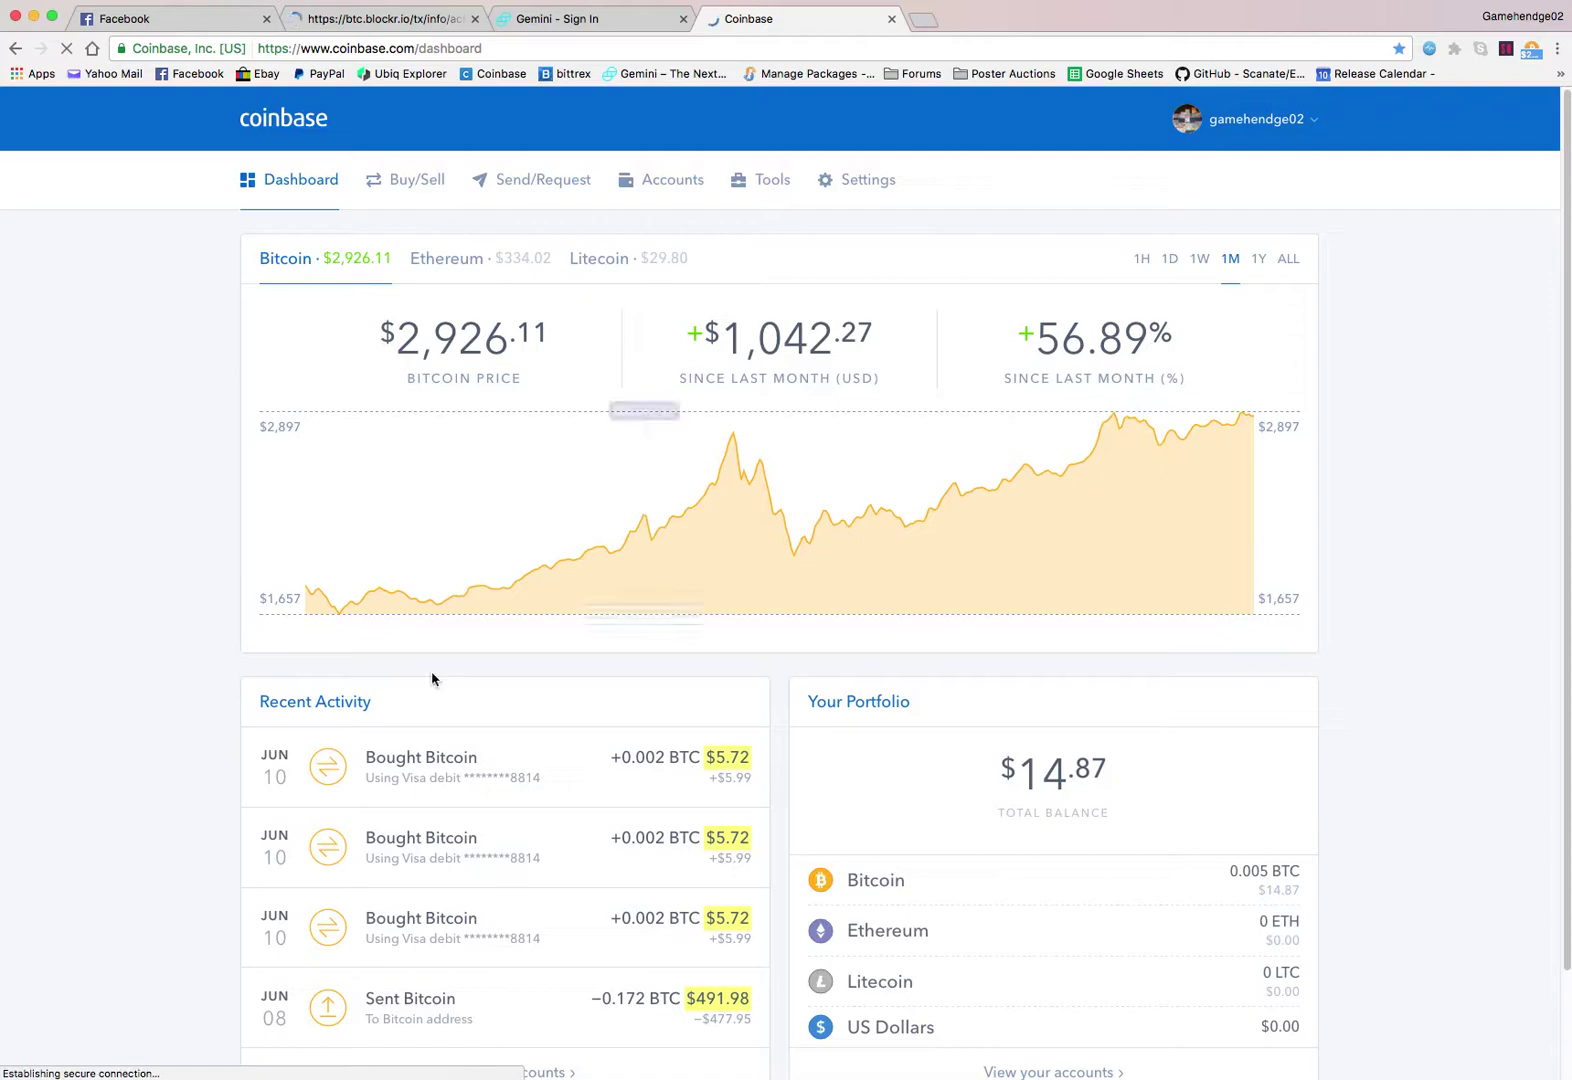
{"action": "left_click_drag", "start_coordinate": [1110, 773], "coordinate": [997, 789]}
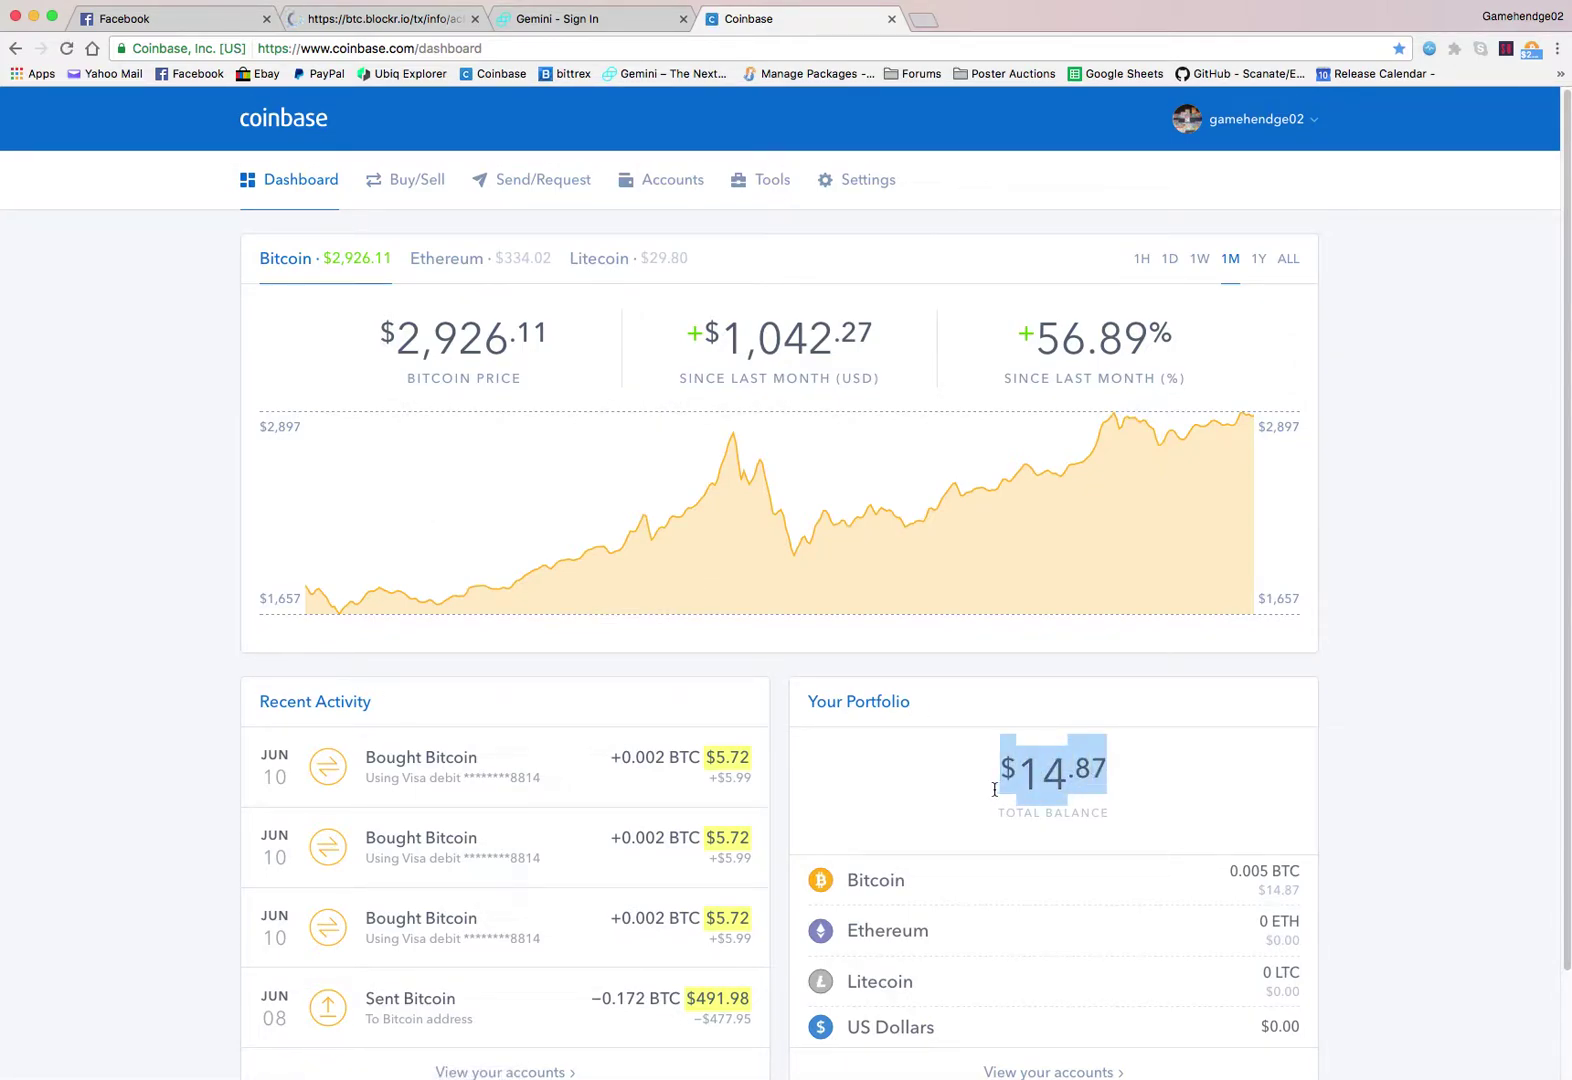
{"action": "scroll", "coordinate": [1064, 776], "scroll_direction": "down", "scroll_amount": 1}
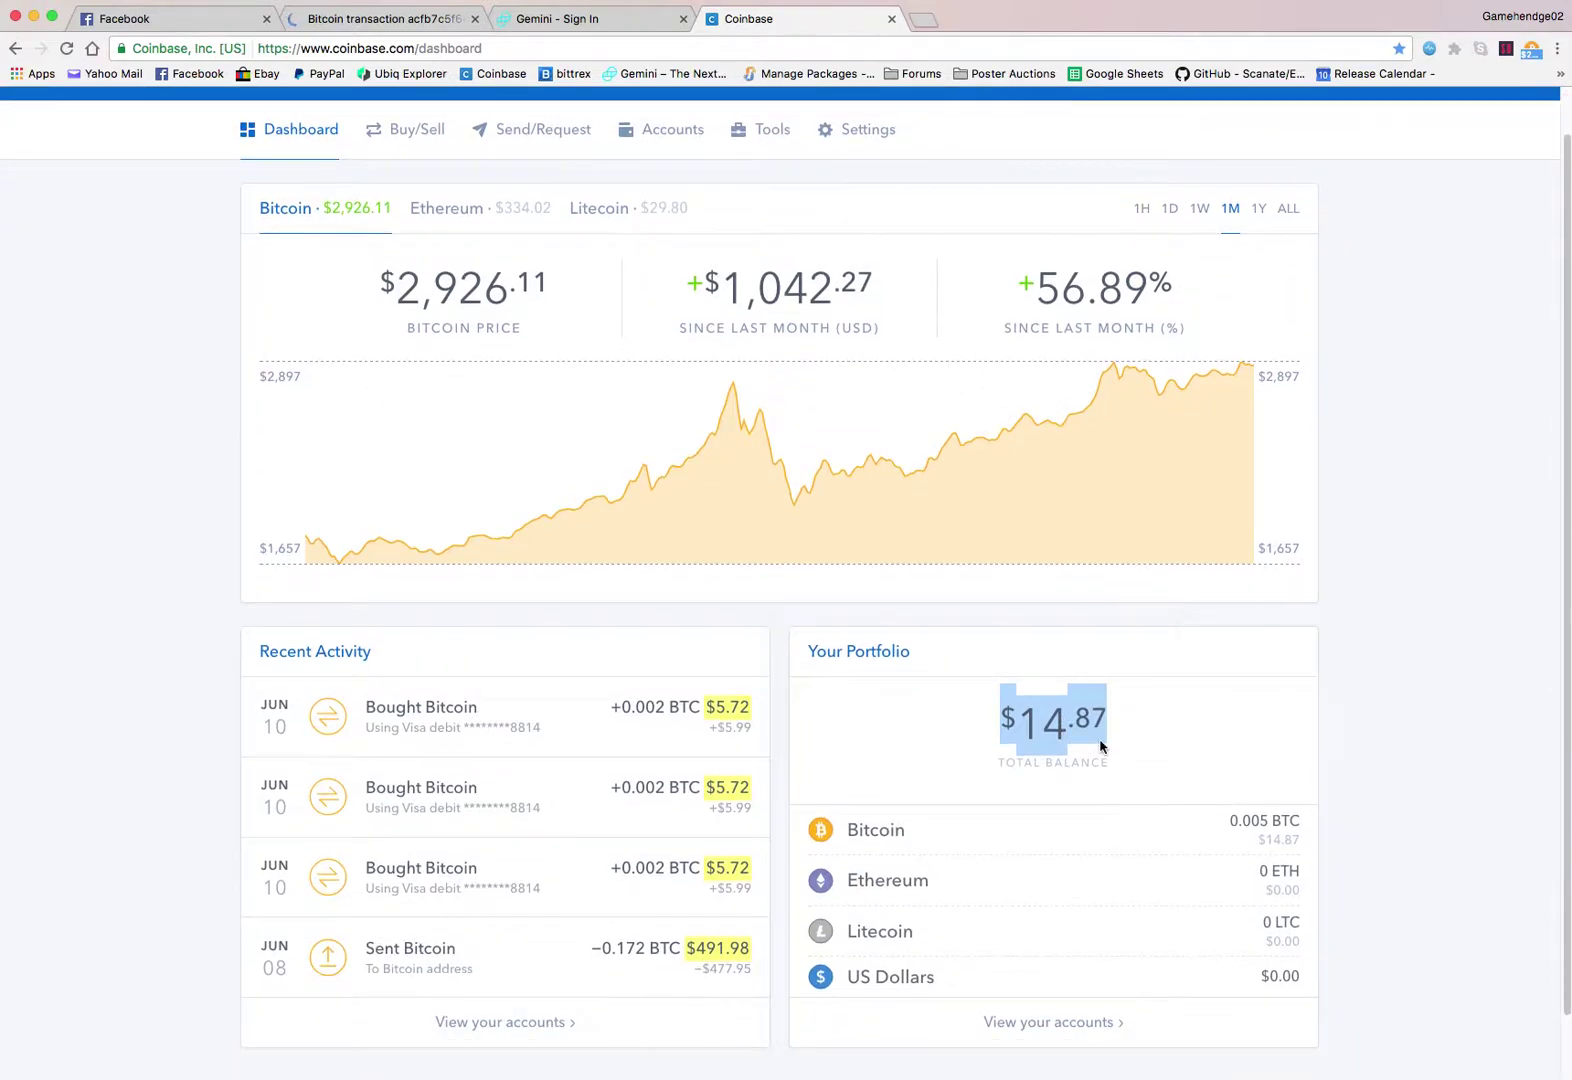
{"action": "scroll", "coordinate": [1102, 746], "scroll_direction": "down", "scroll_amount": 1}
{"action": "scroll", "coordinate": [1102, 746], "scroll_direction": "up", "scroll_amount": 2}
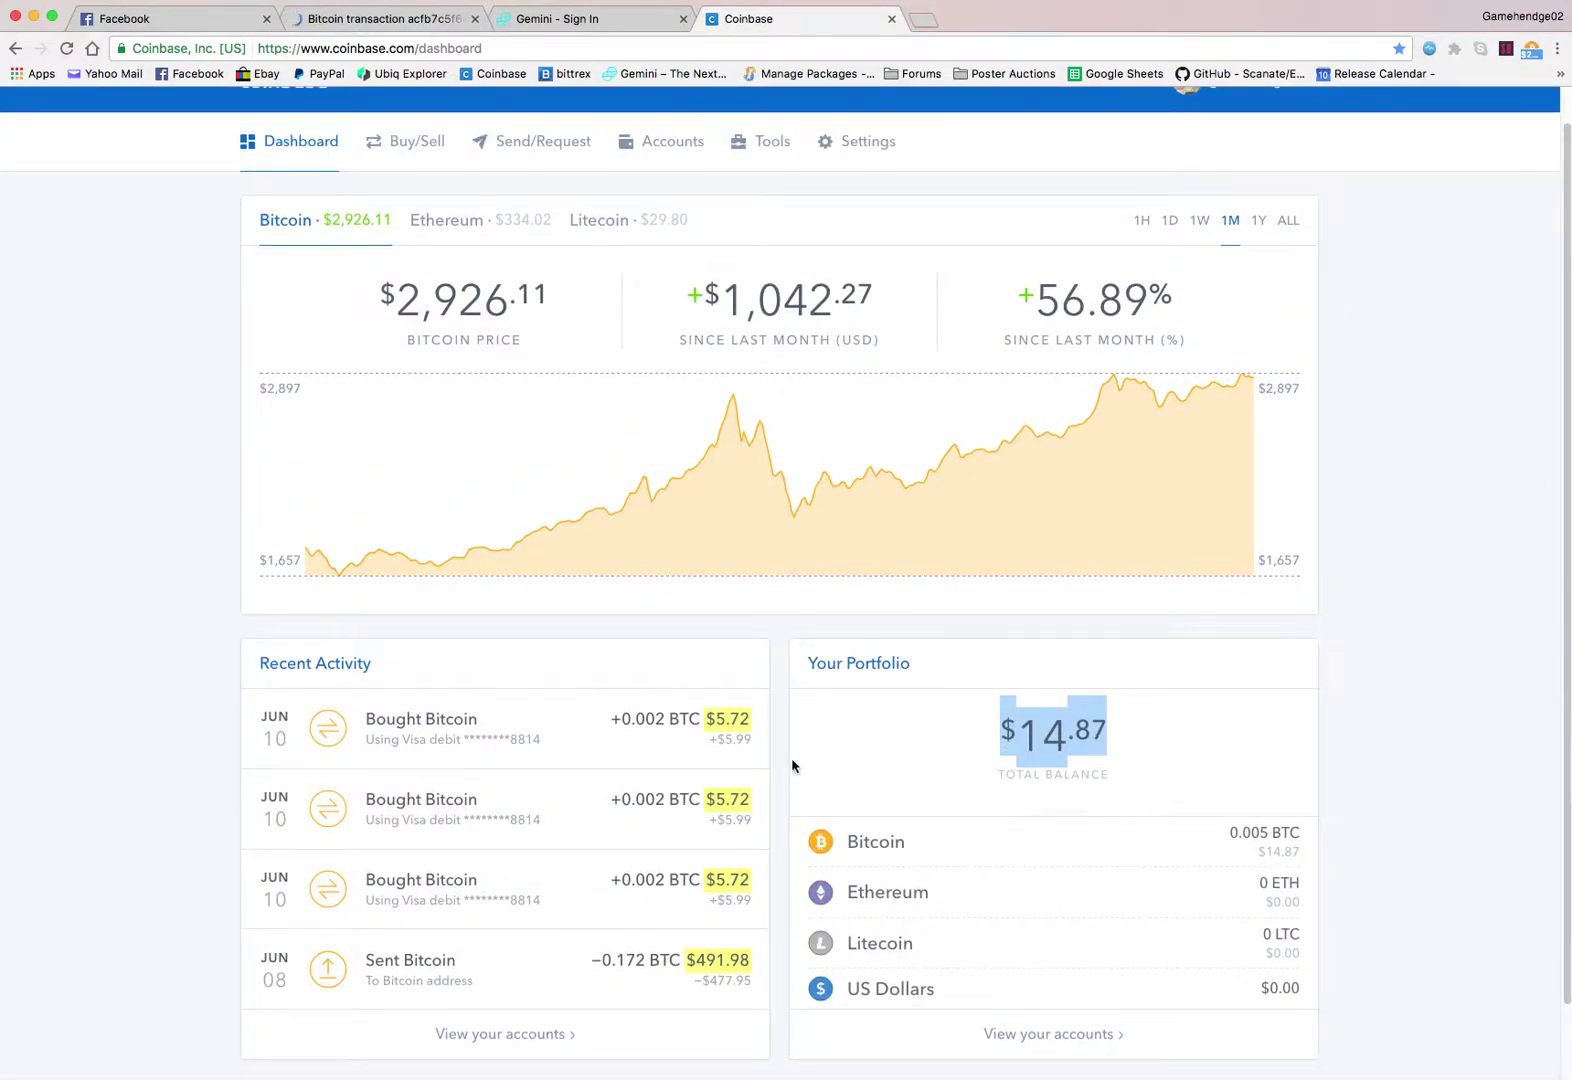
{"action": "scroll", "coordinate": [770, 706], "scroll_direction": "up", "scroll_amount": 1}
Show the Sell form for selling bitcoin from the BTC Wallet into the USD Wallet
{"action": "left_click", "coordinate": [432, 180]}
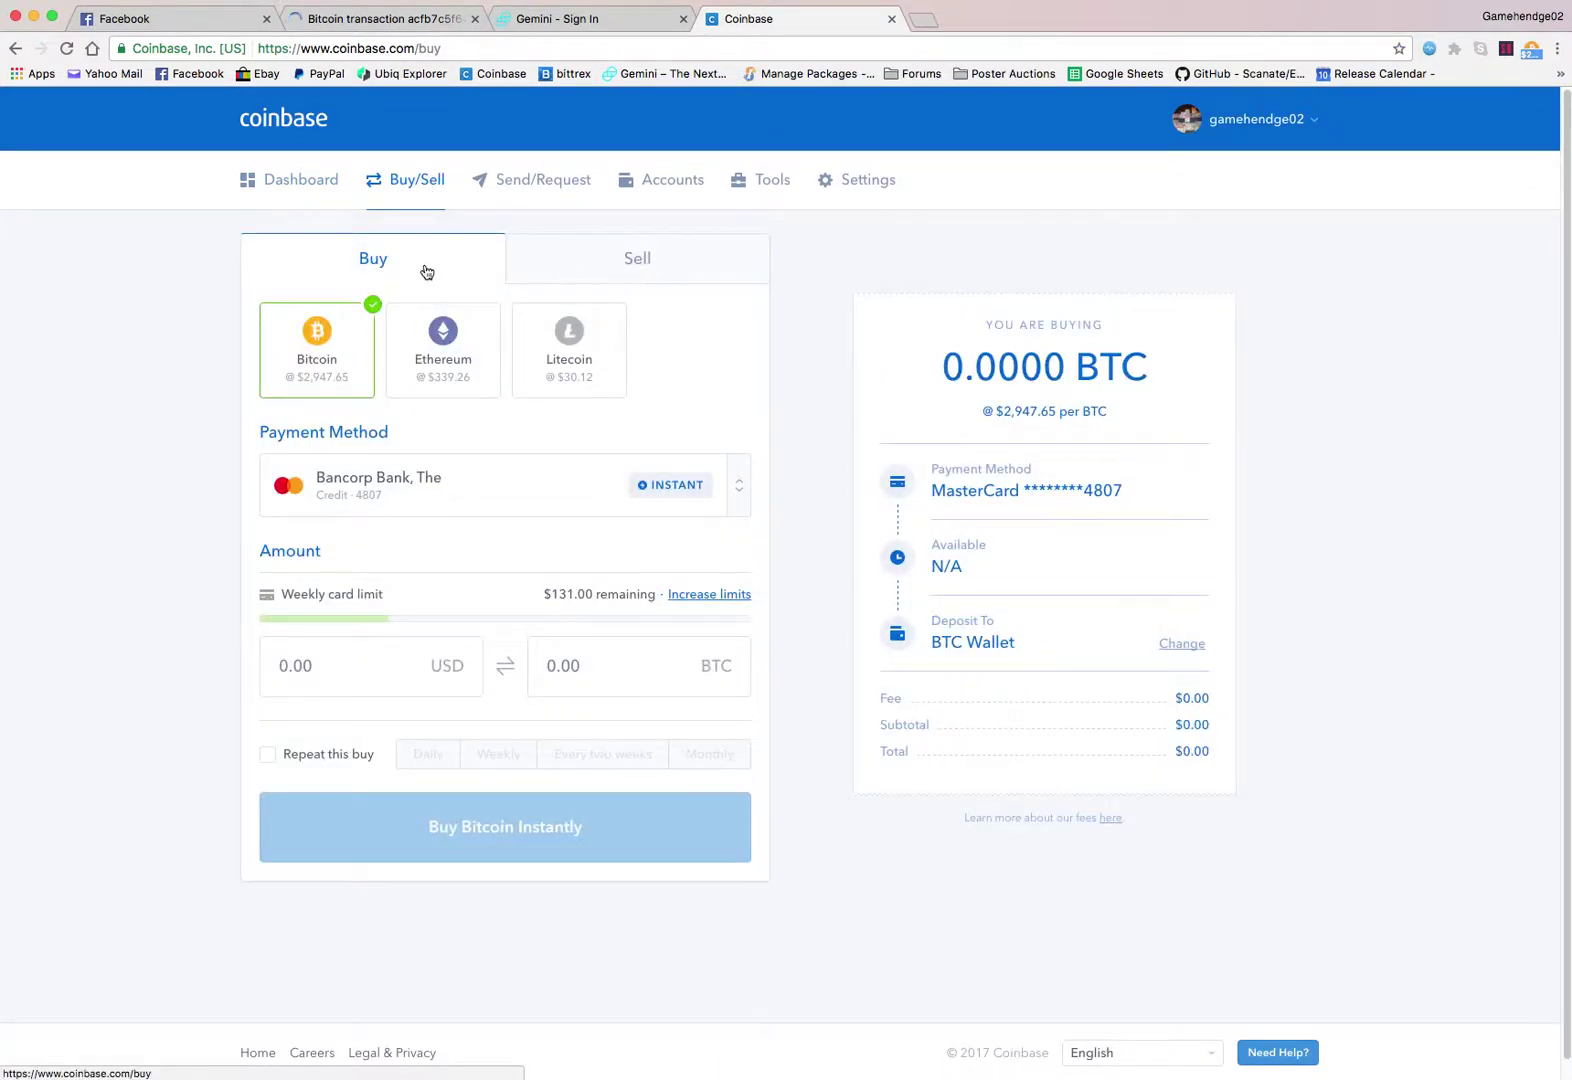
{"action": "left_click", "coordinate": [631, 272]}
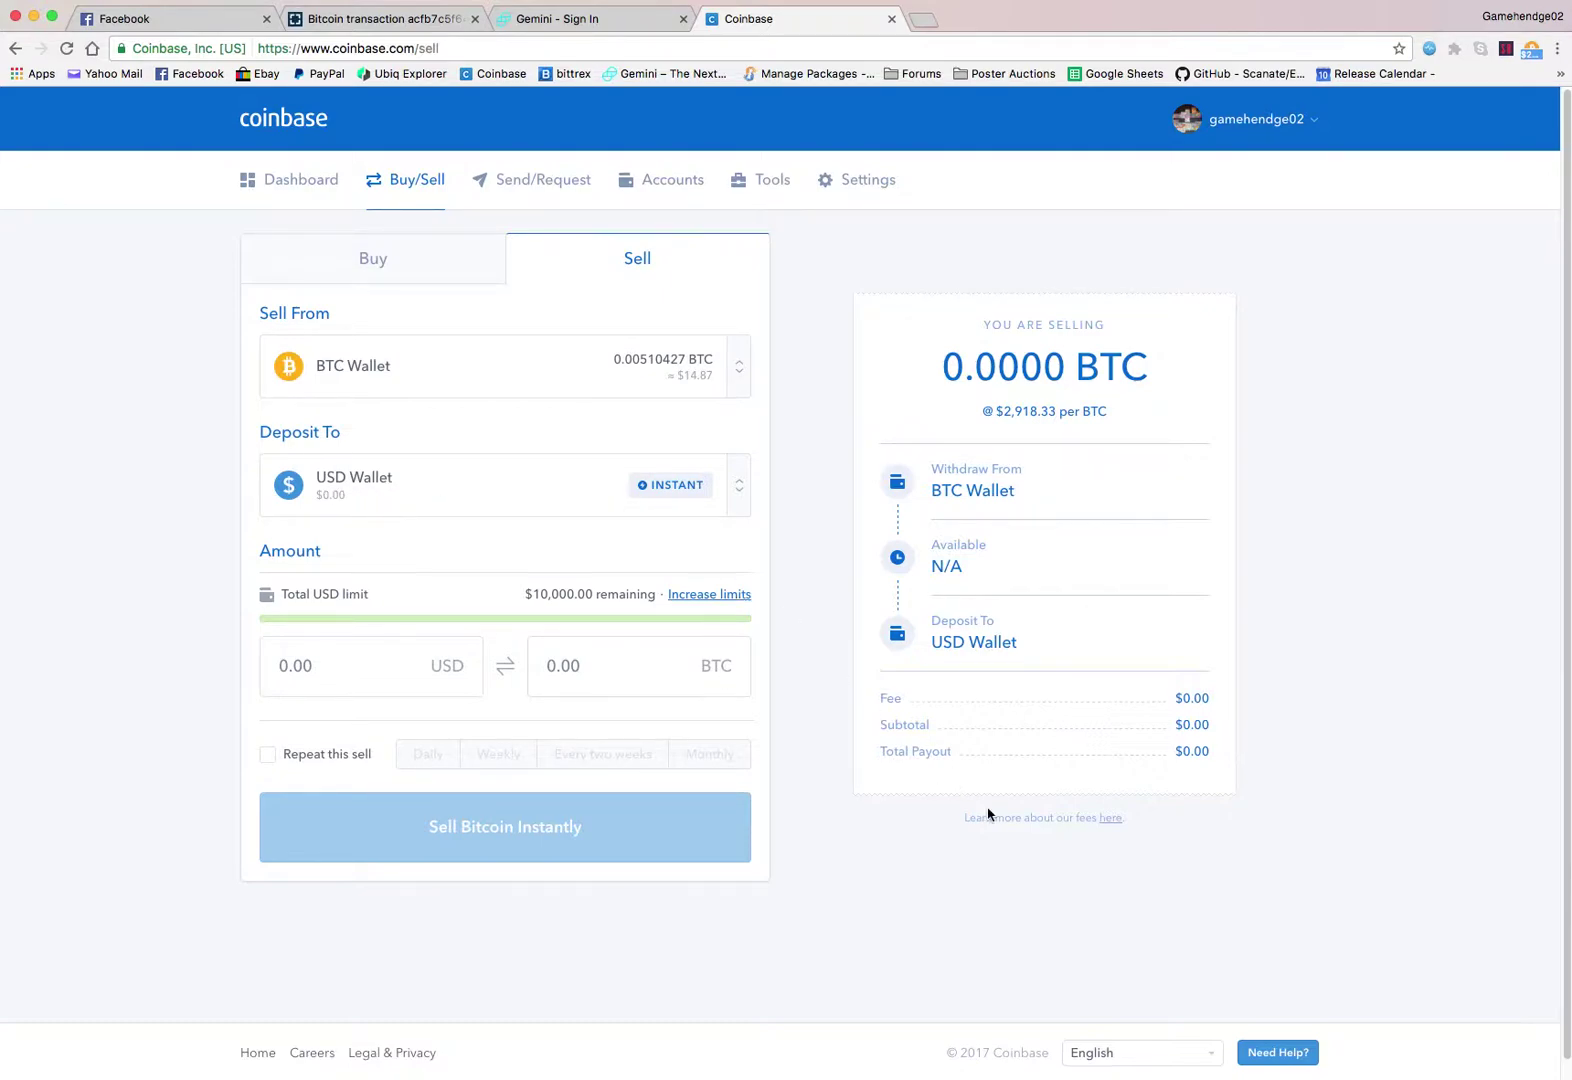
Sign out of the Coinbase account from the username menu
{"action": "left_click", "coordinate": [1298, 123]}
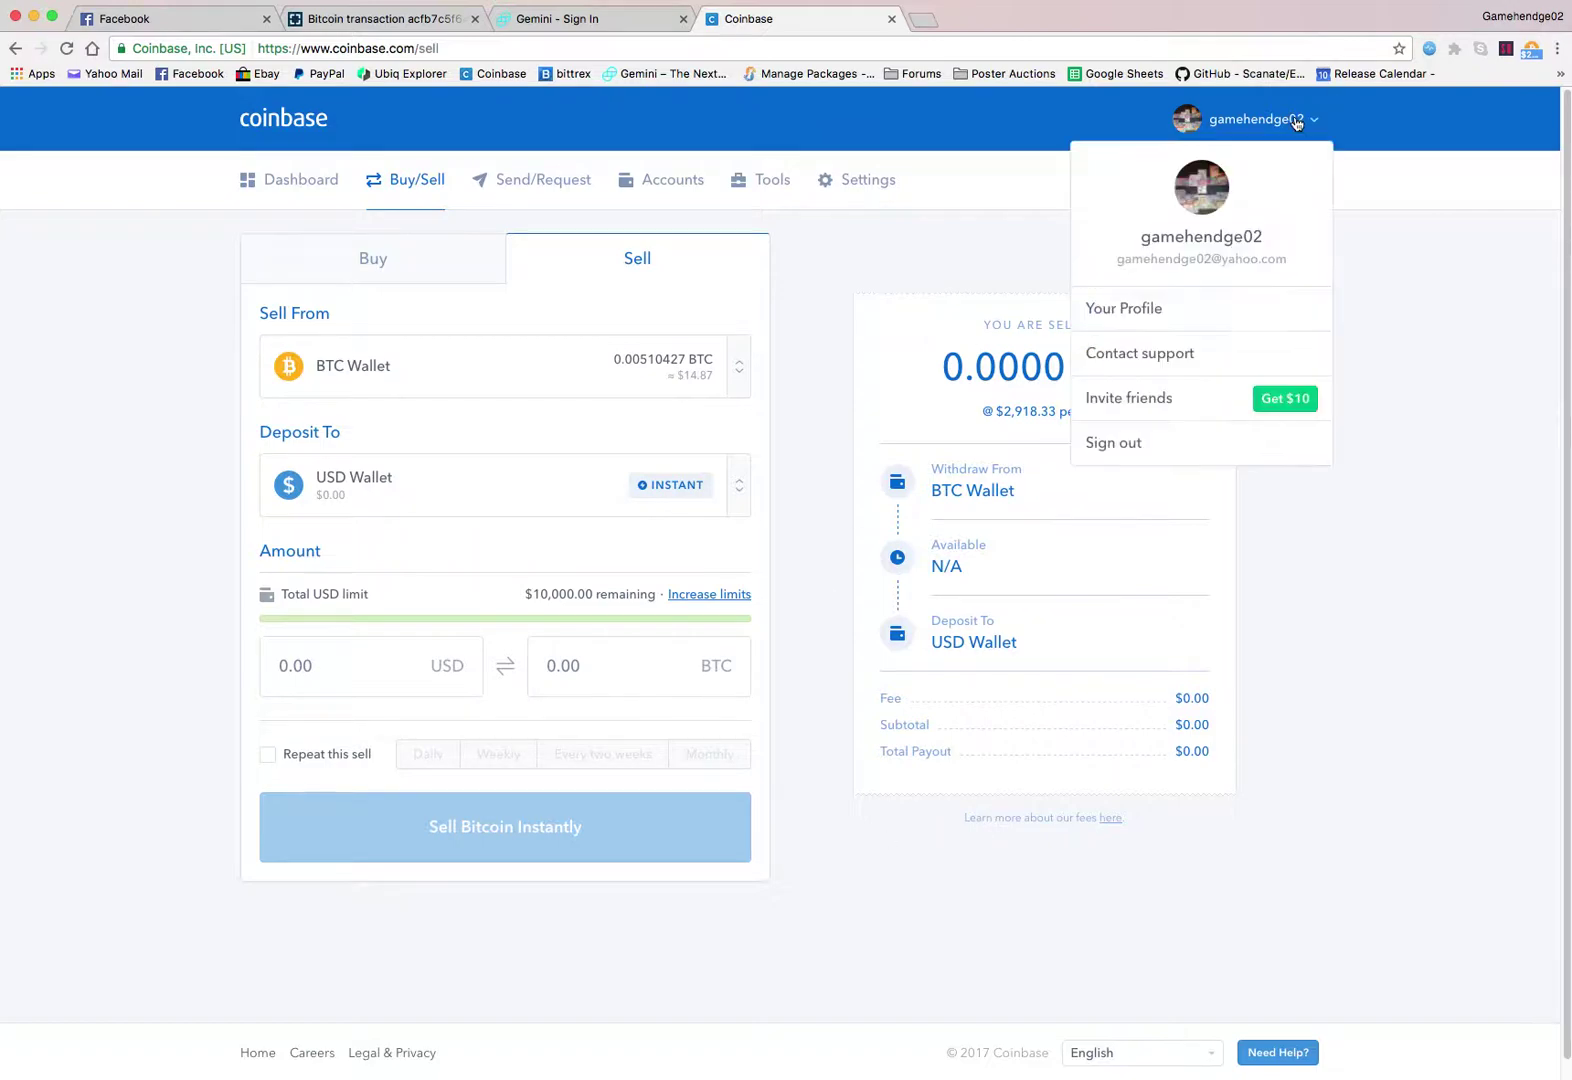
{"action": "left_click", "coordinate": [1132, 448]}
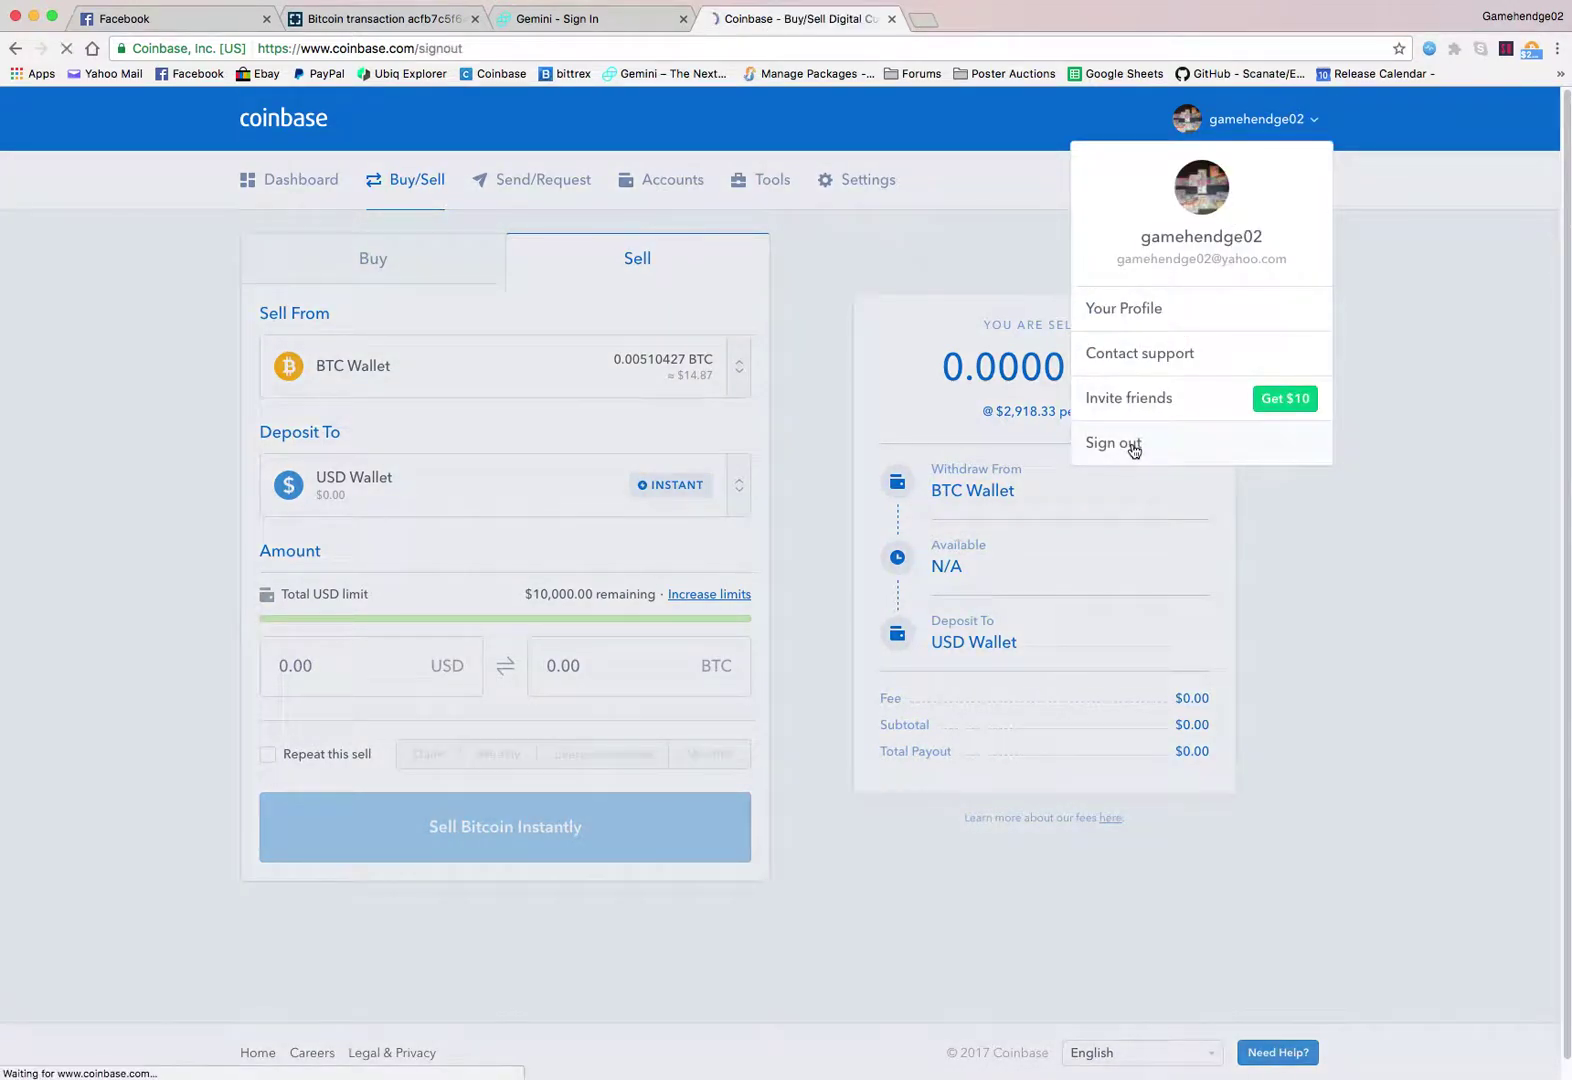